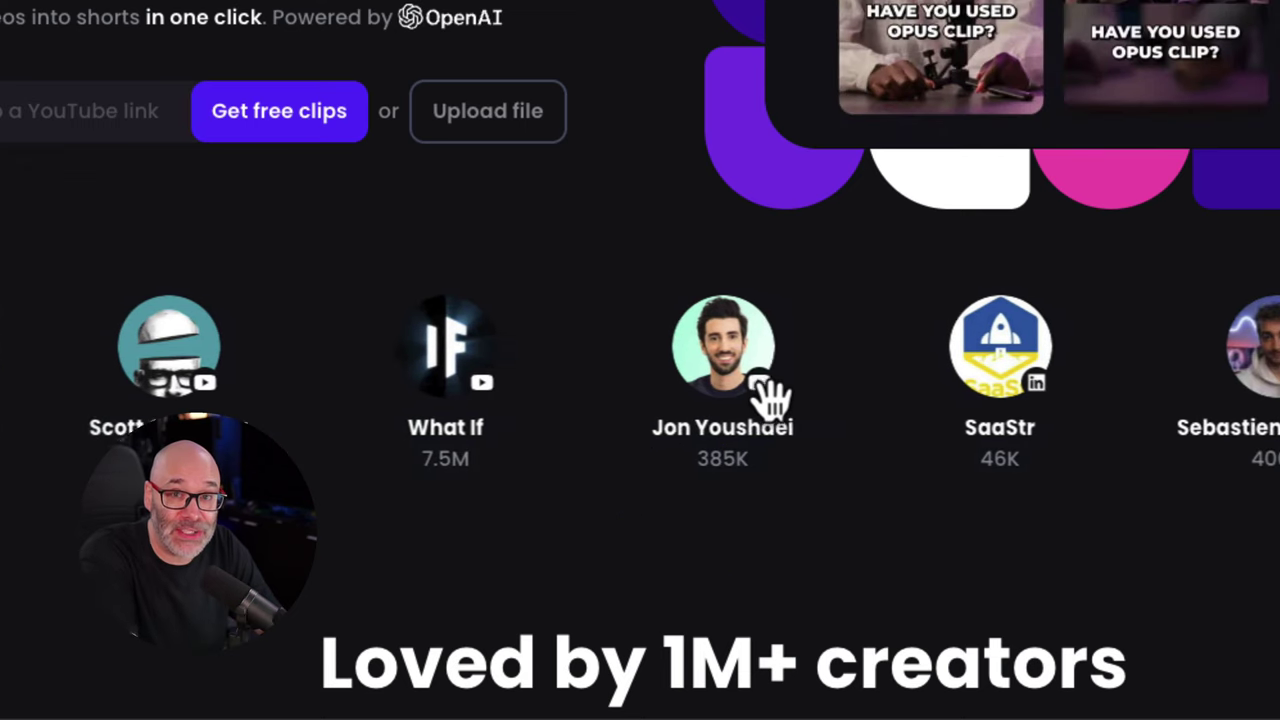
Step: Copy the YouTube video's web address from the address bar and return to the OpusClip tab
scroll(450, 366, up, 1)
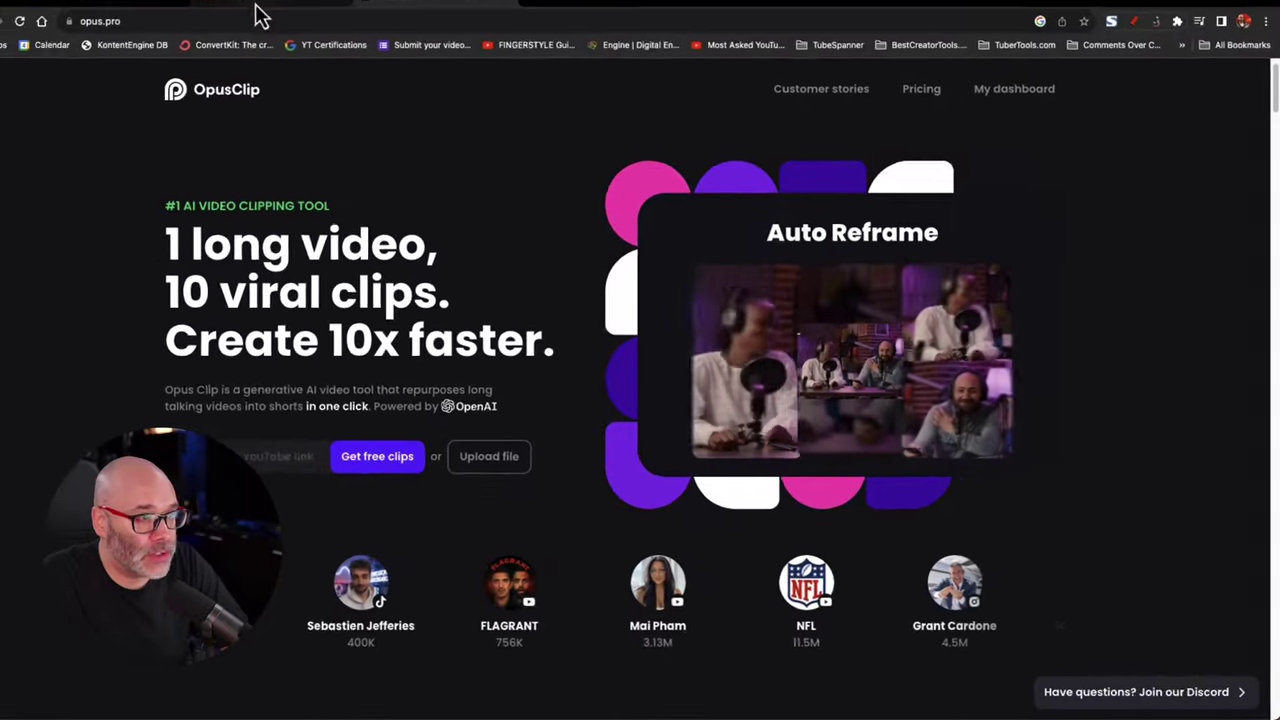
click(285, 18)
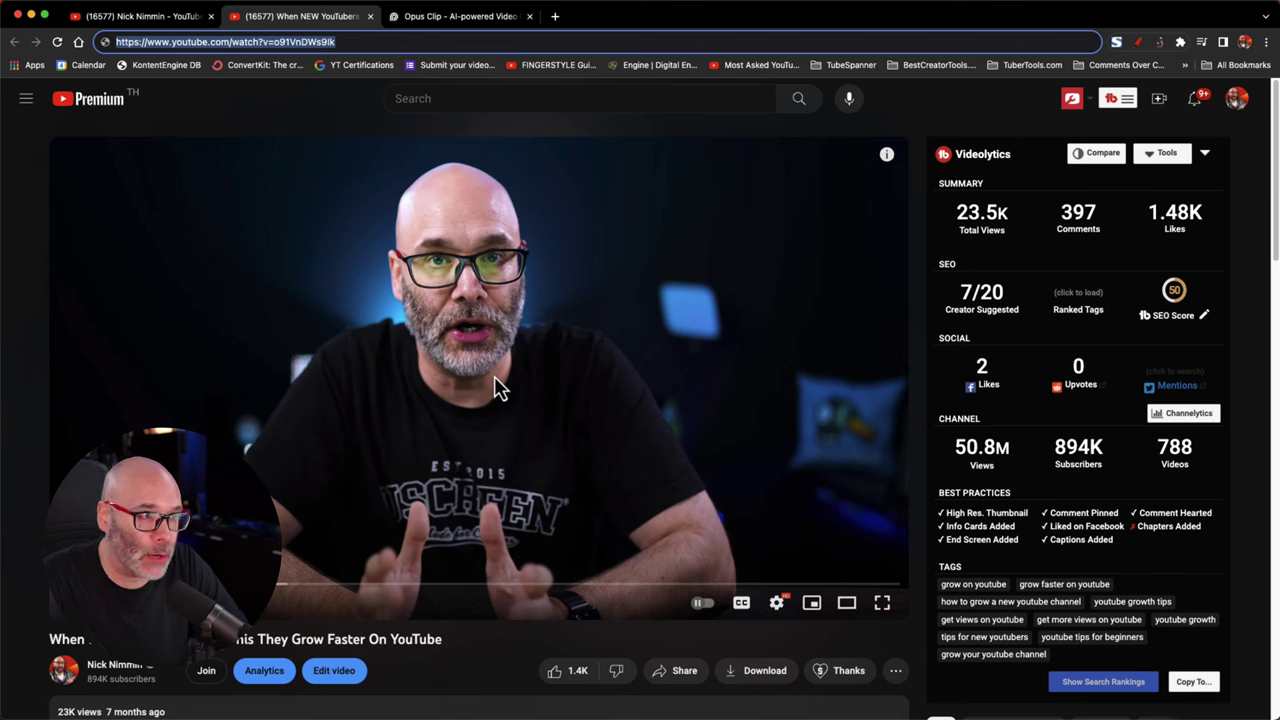
right_click(290, 42)
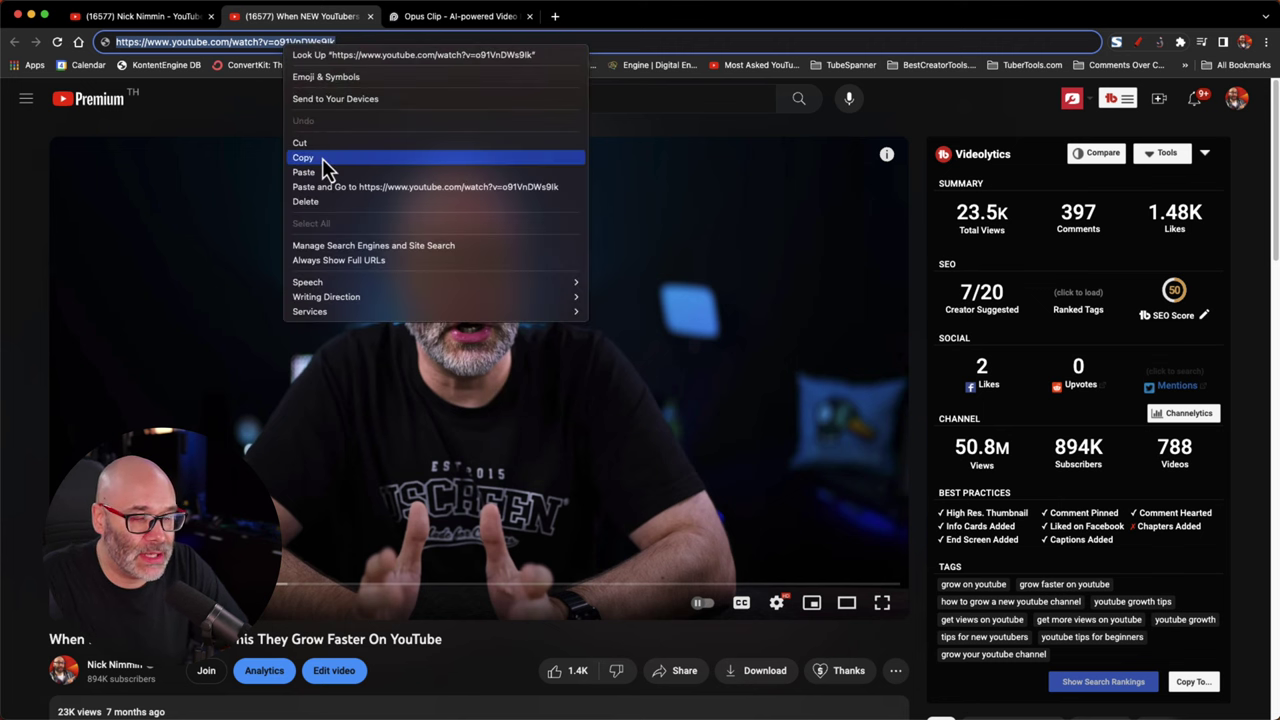
click(322, 158)
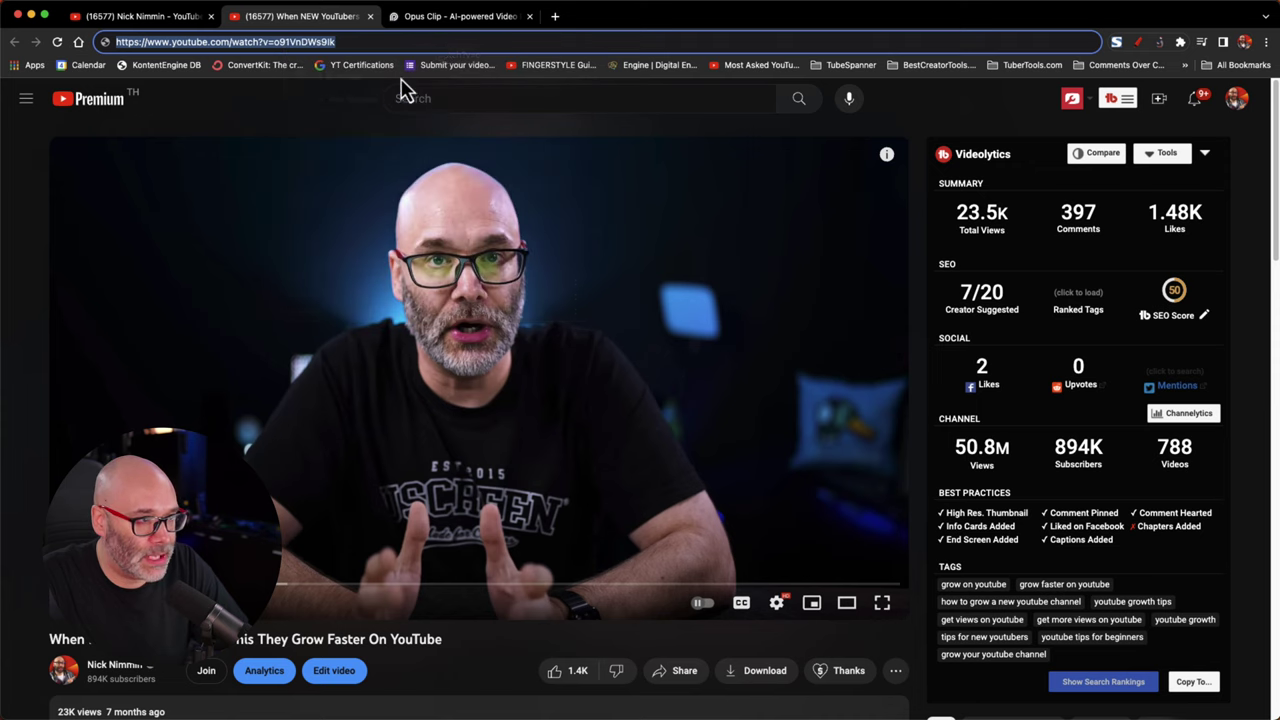
click(455, 16)
click(178, 42)
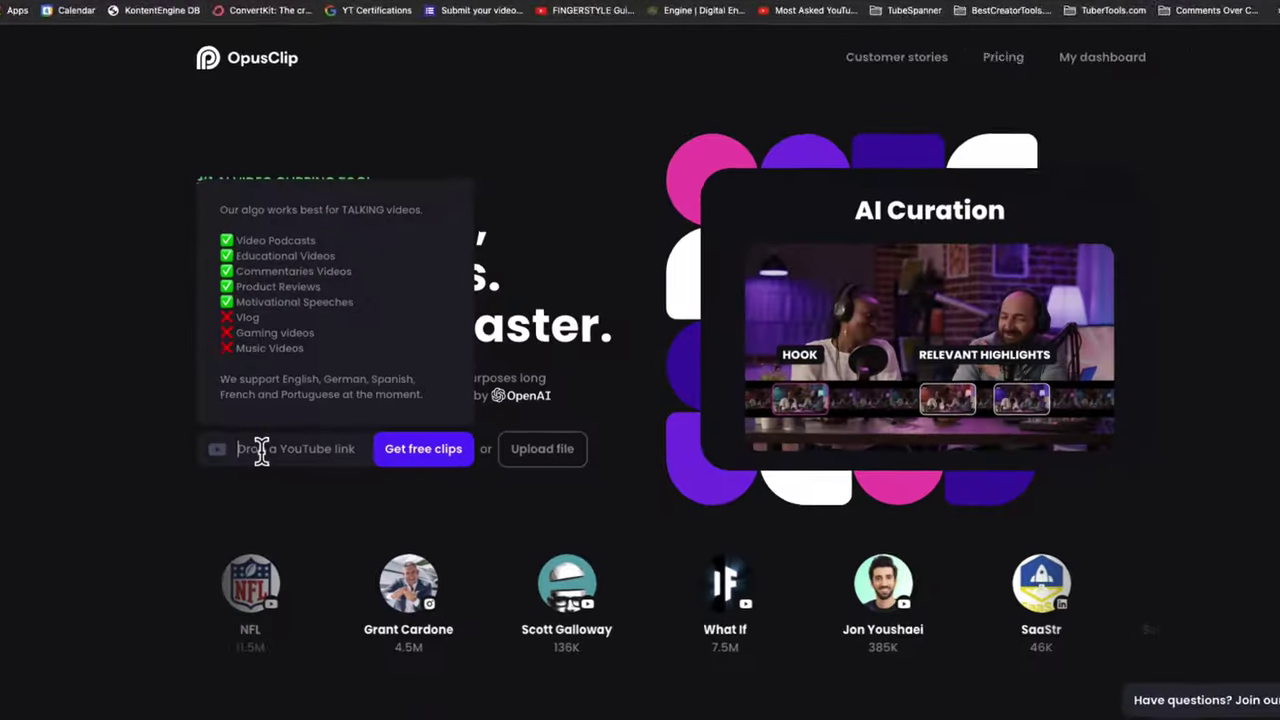
Step: Paste the copied YouTube link into OpusClip's 'Drop a YouTube link' field
right_click(261, 451)
click(311, 562)
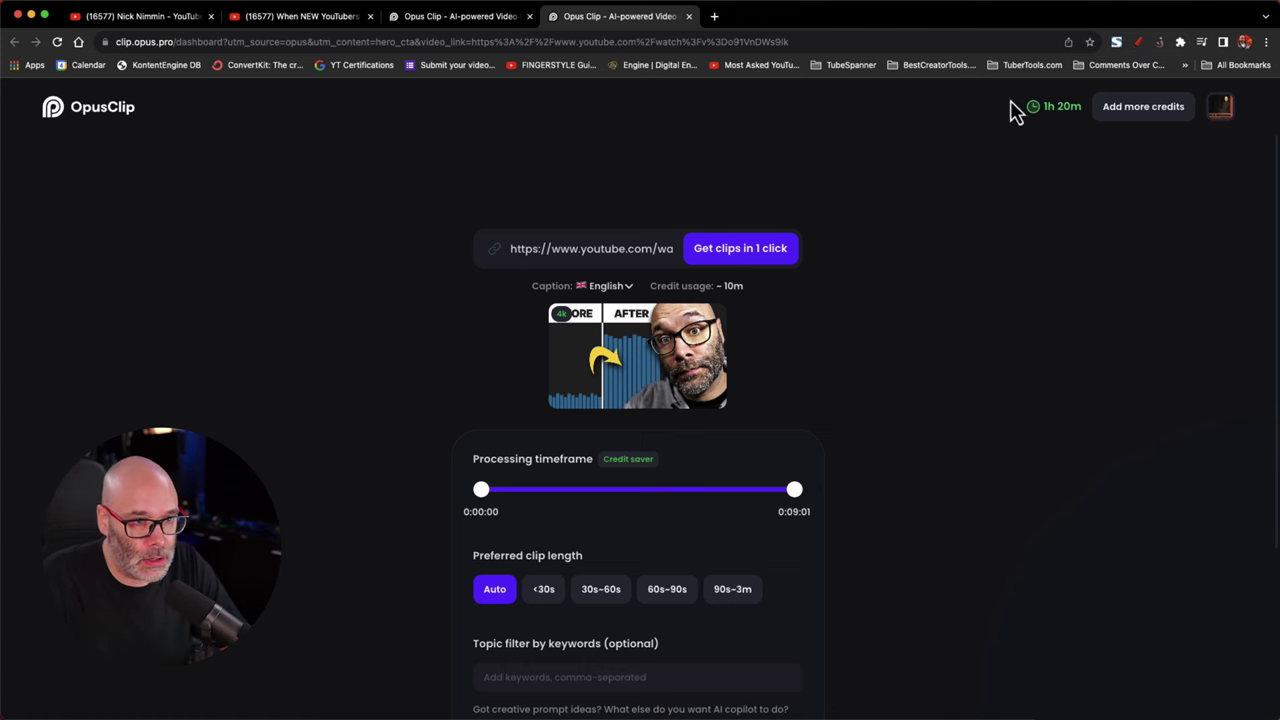
mouse_move(1076, 111)
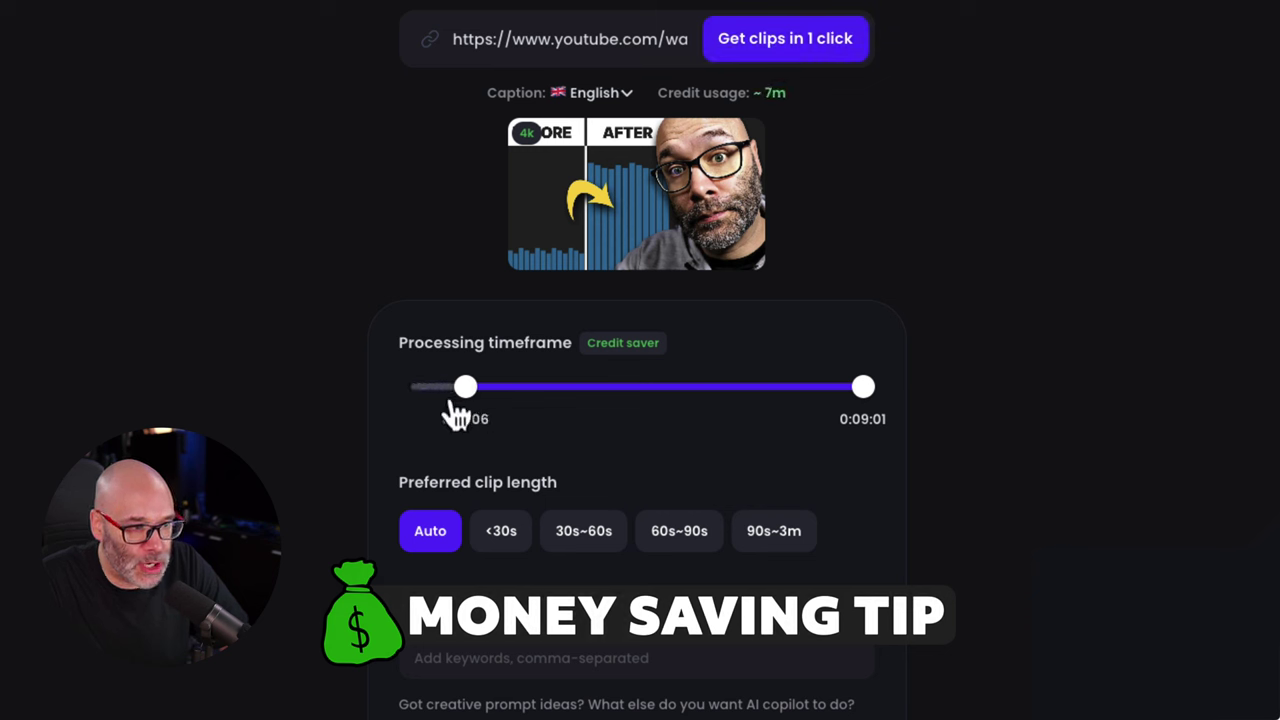
Step: Move the processing timeframe's start handle so processing begins at 0:00:41
drag(449, 400, 402, 405)
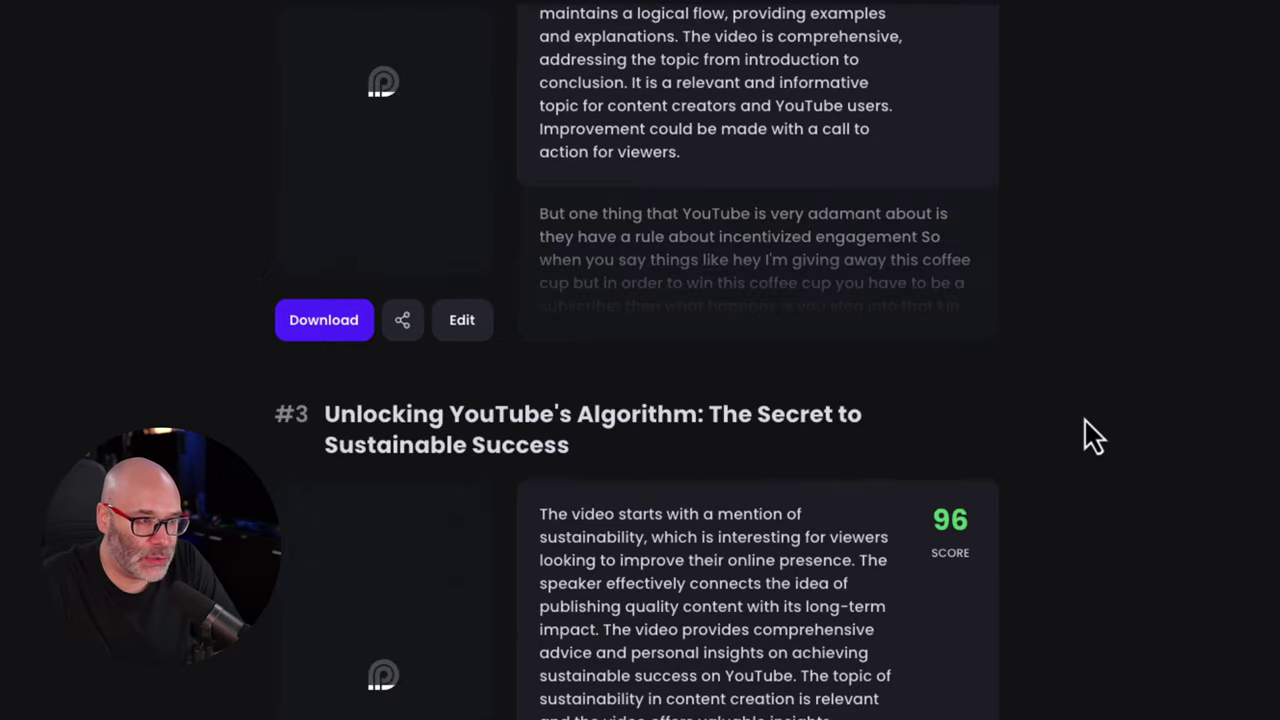
scroll(537, 449, down, 20)
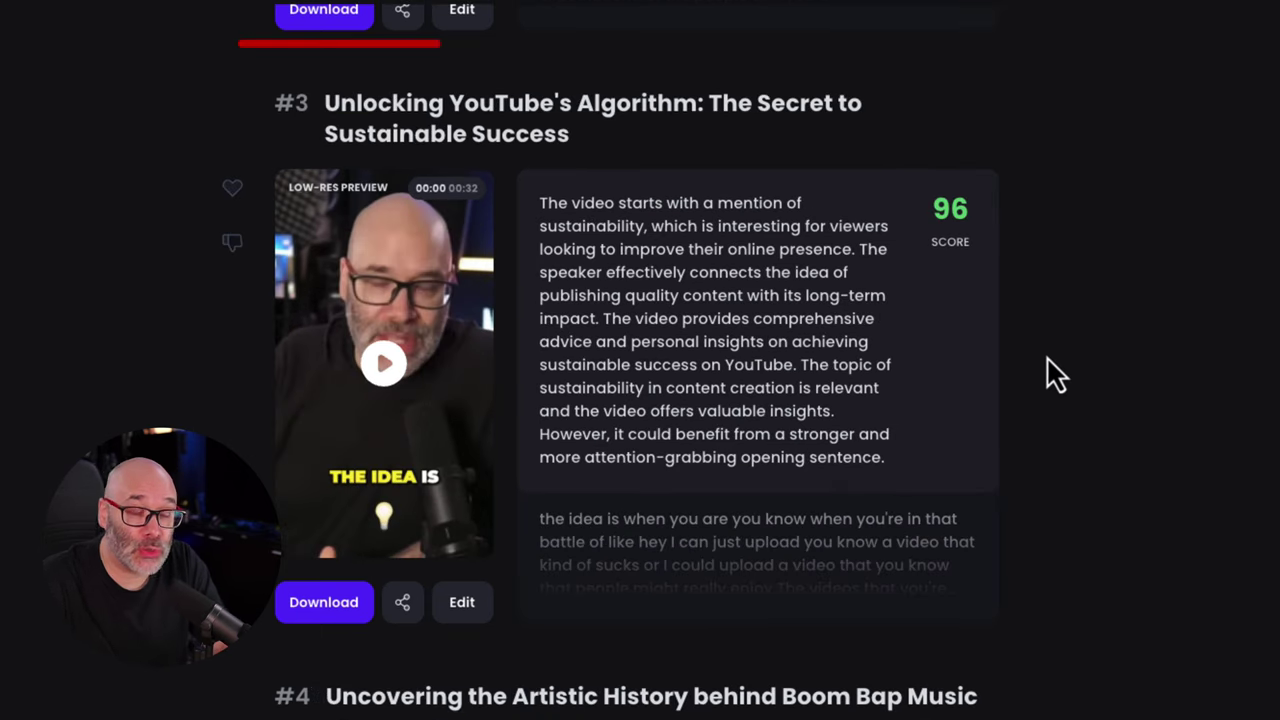
Step: Scroll to clip #3 'Unlocking YouTube's Algorithm', select its title and open it for editing
drag(586, 150, 293, 105)
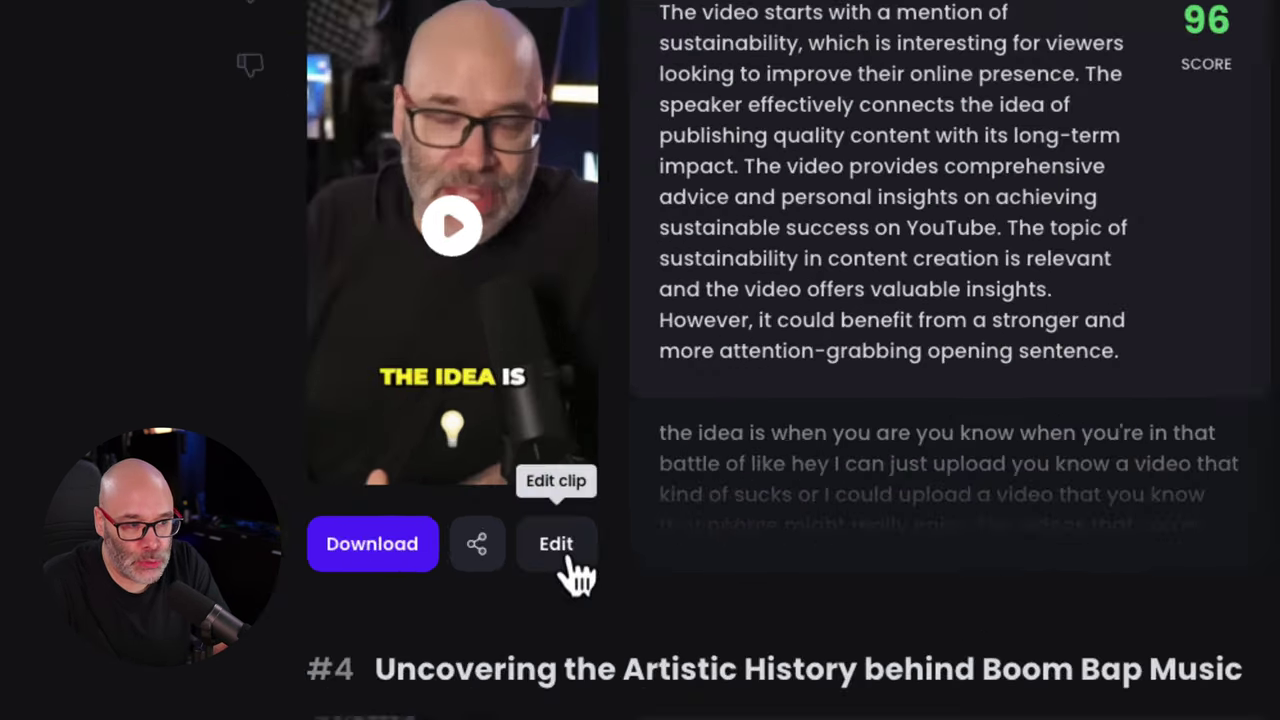
click(469, 609)
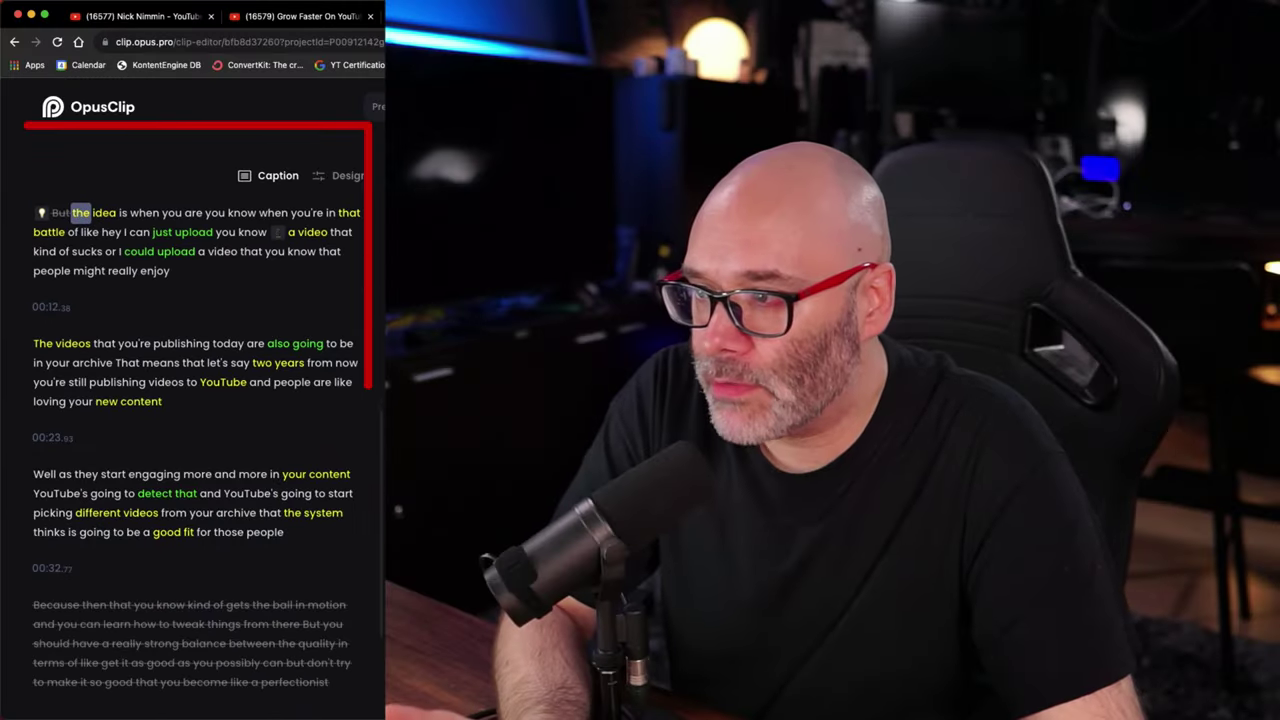
Step: Trim clip #3 to start at 'upload schedule' and end at 'detect that', giving 00:36
scroll(240, 405, up, 3)
scroll(240, 405, down, 2)
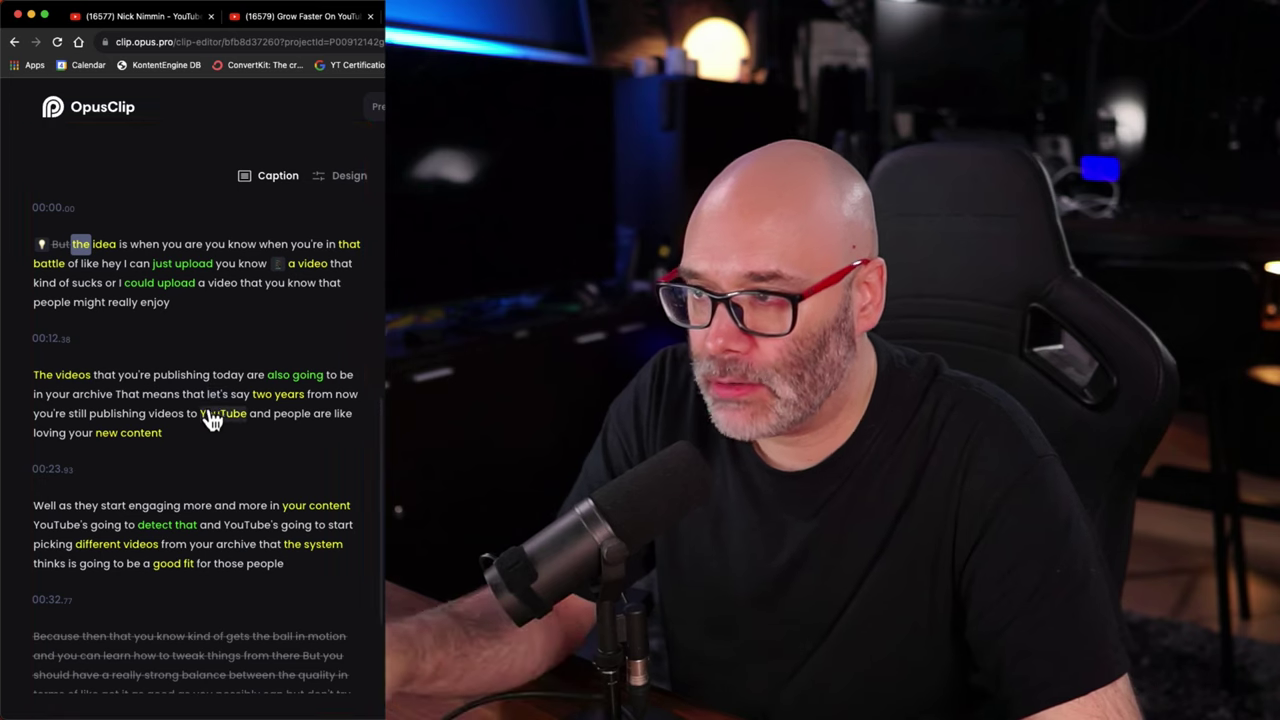
scroll(190, 450, up, 3)
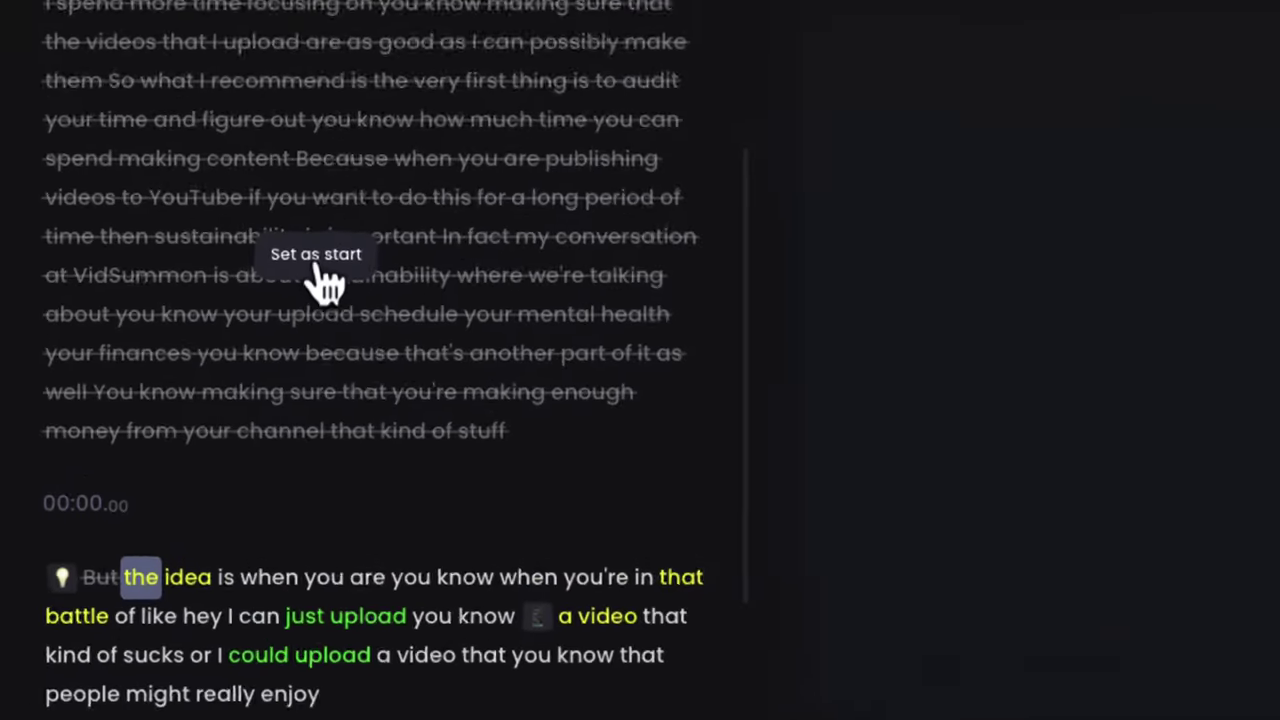
click(342, 250)
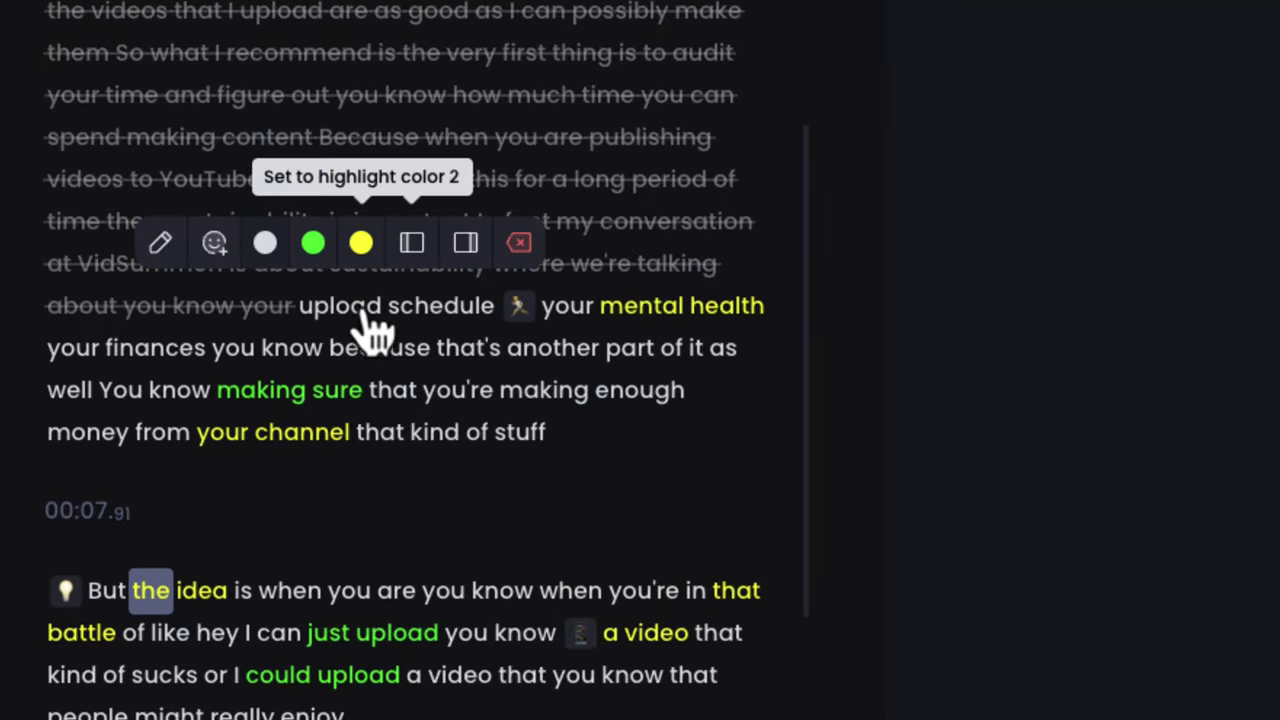
scroll(445, 390, down, 10)
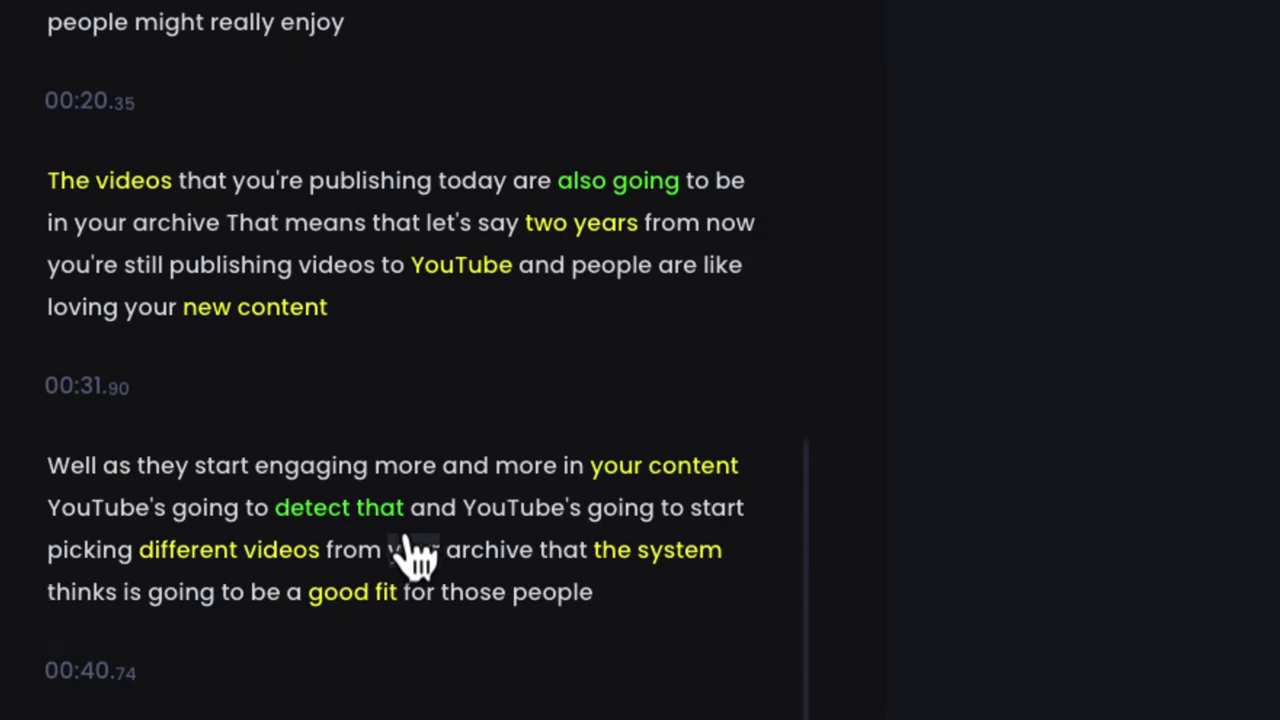
click(383, 510)
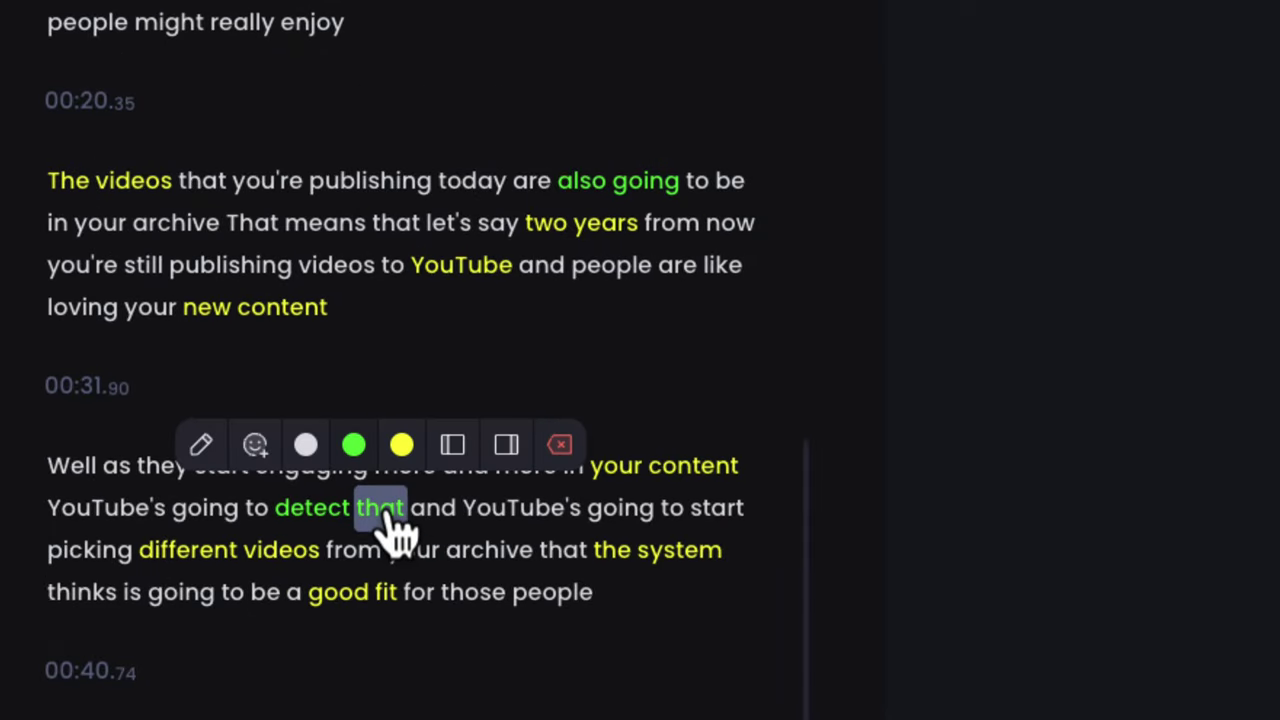
click(508, 446)
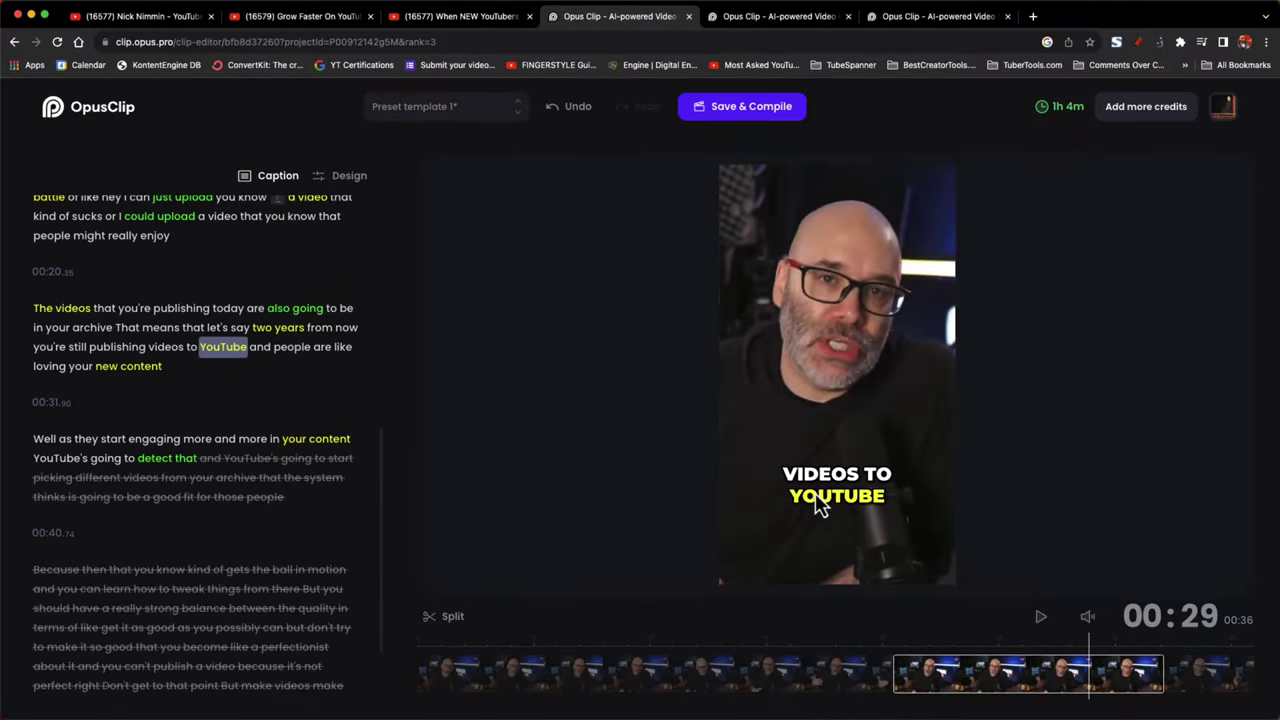
Step: Give the caption word 'YouTube' a yellow highlight, then bring up the account menu
click(223, 347)
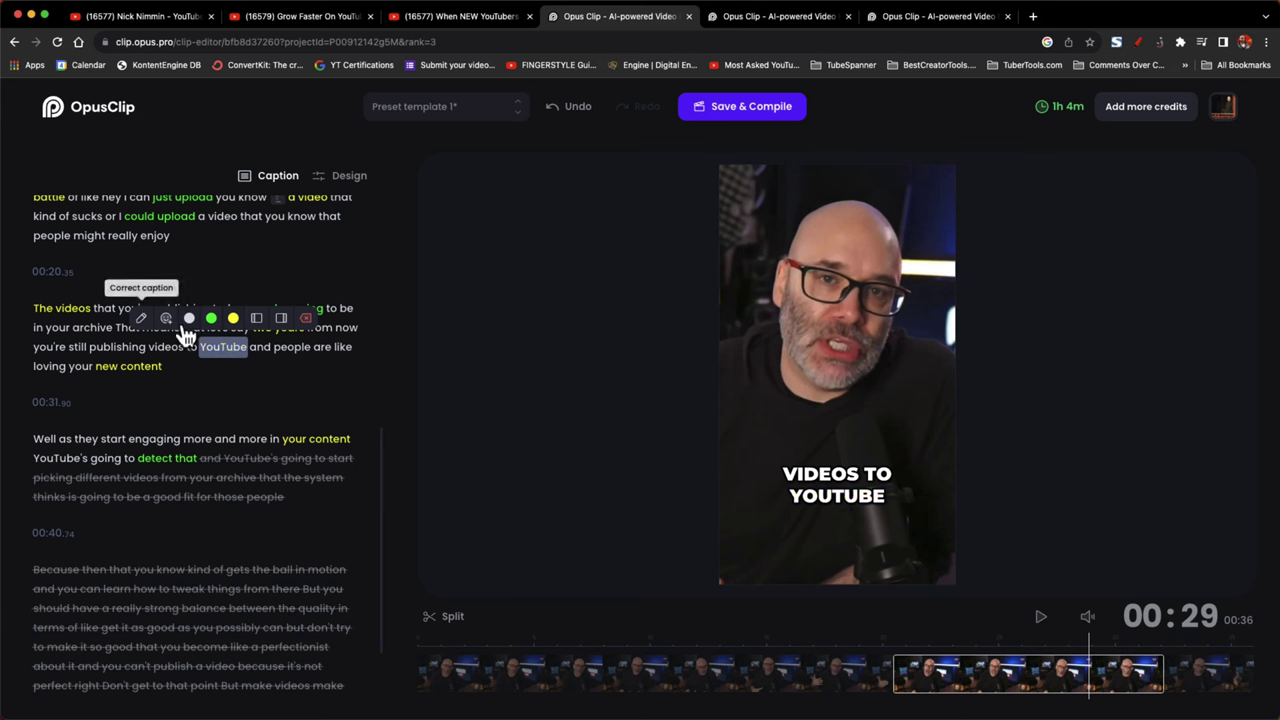
click(232, 320)
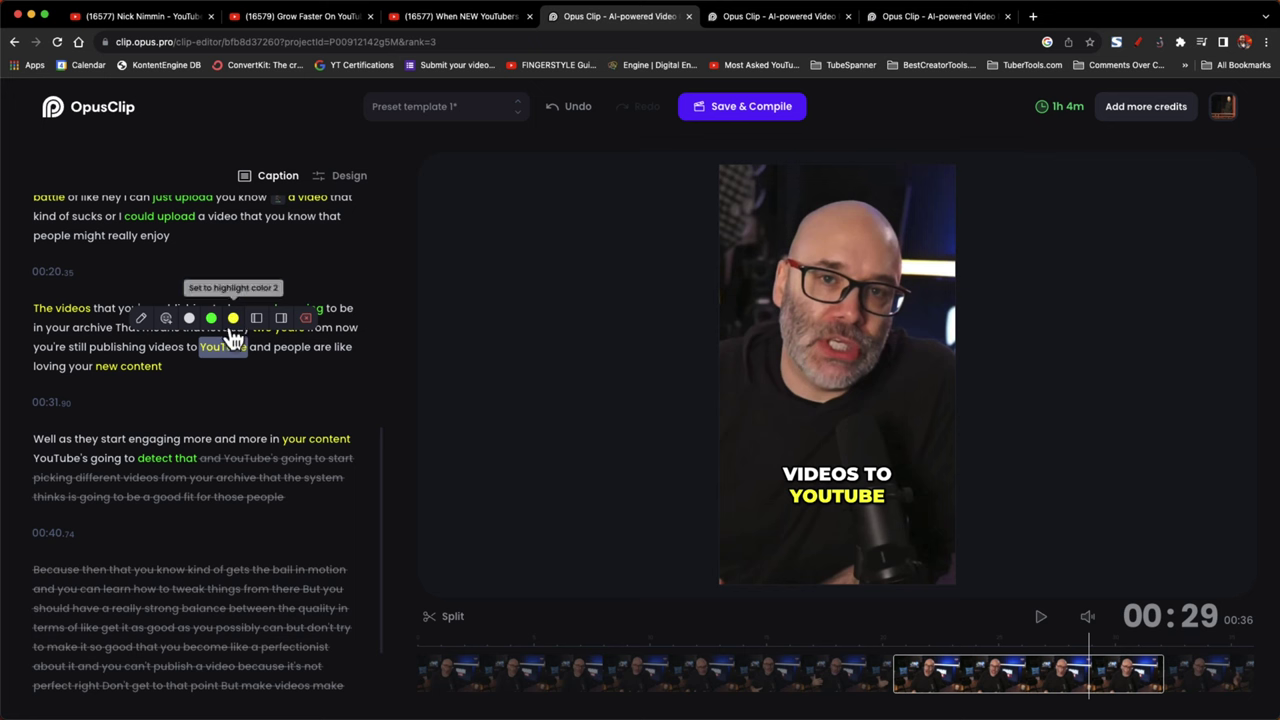
click(1222, 112)
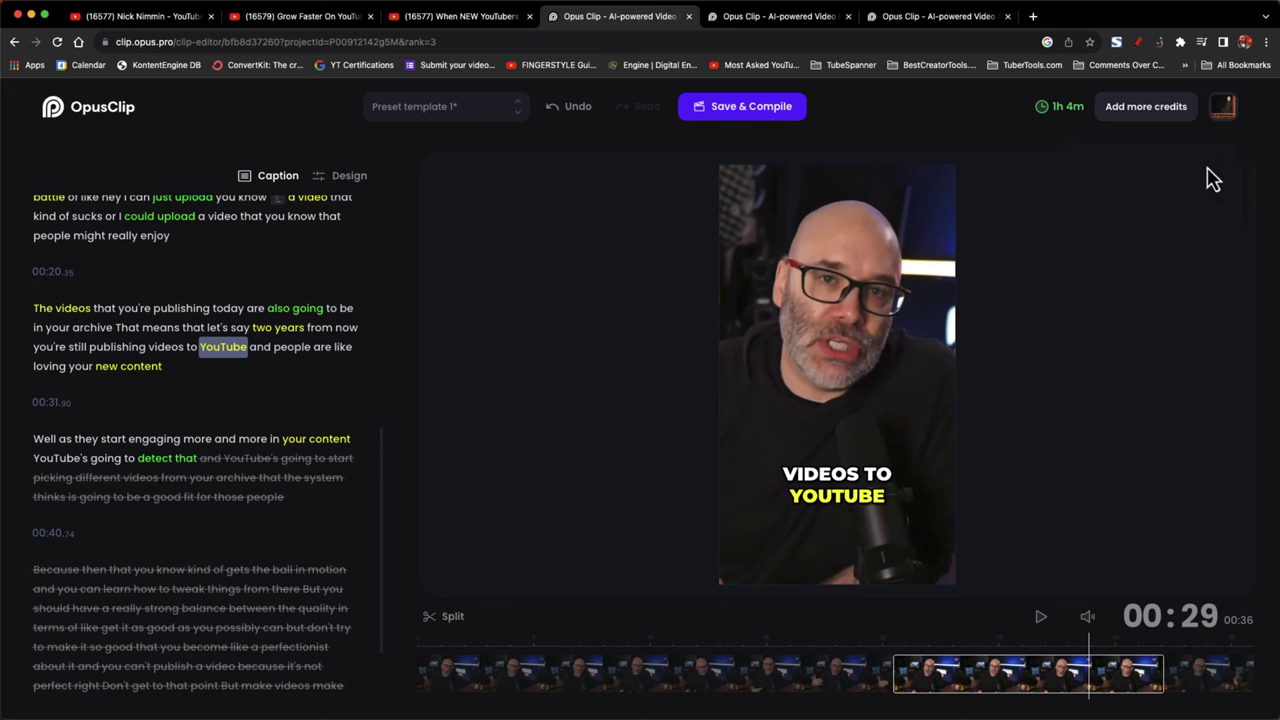
click(1226, 112)
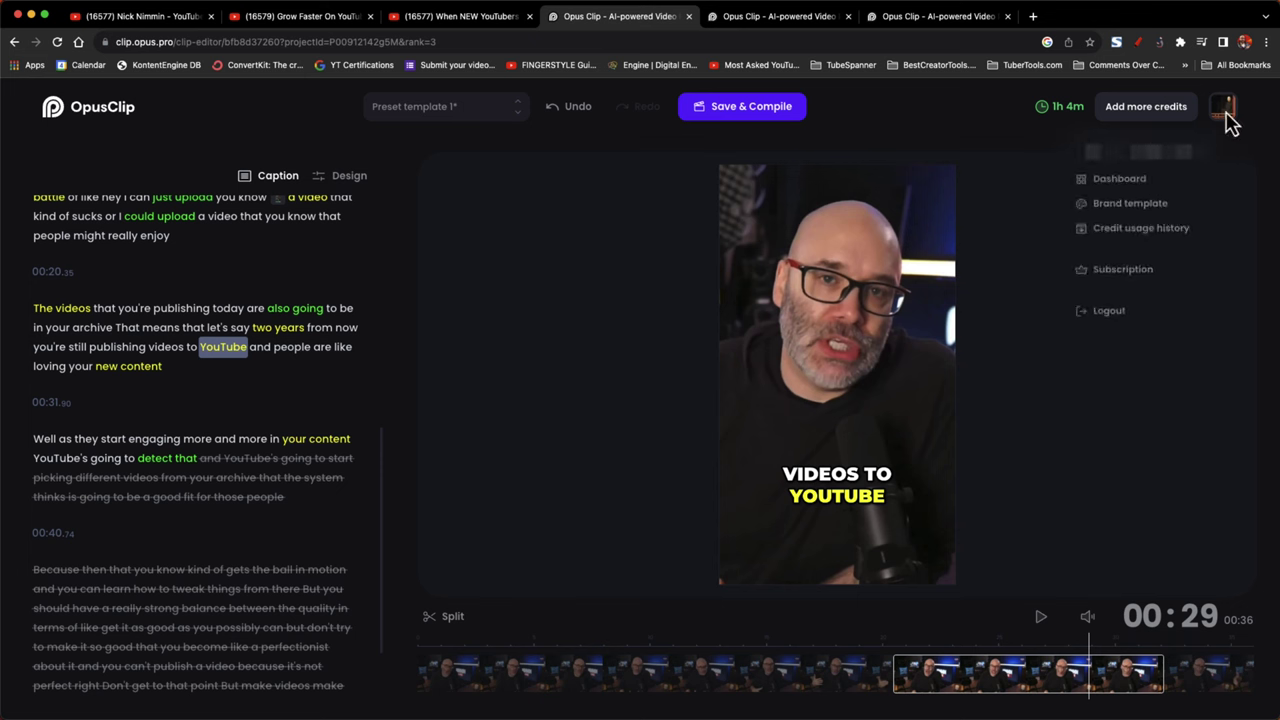
Step: Leave the editor for Brand template and review its caption, font and highlighter settings
click(1129, 207)
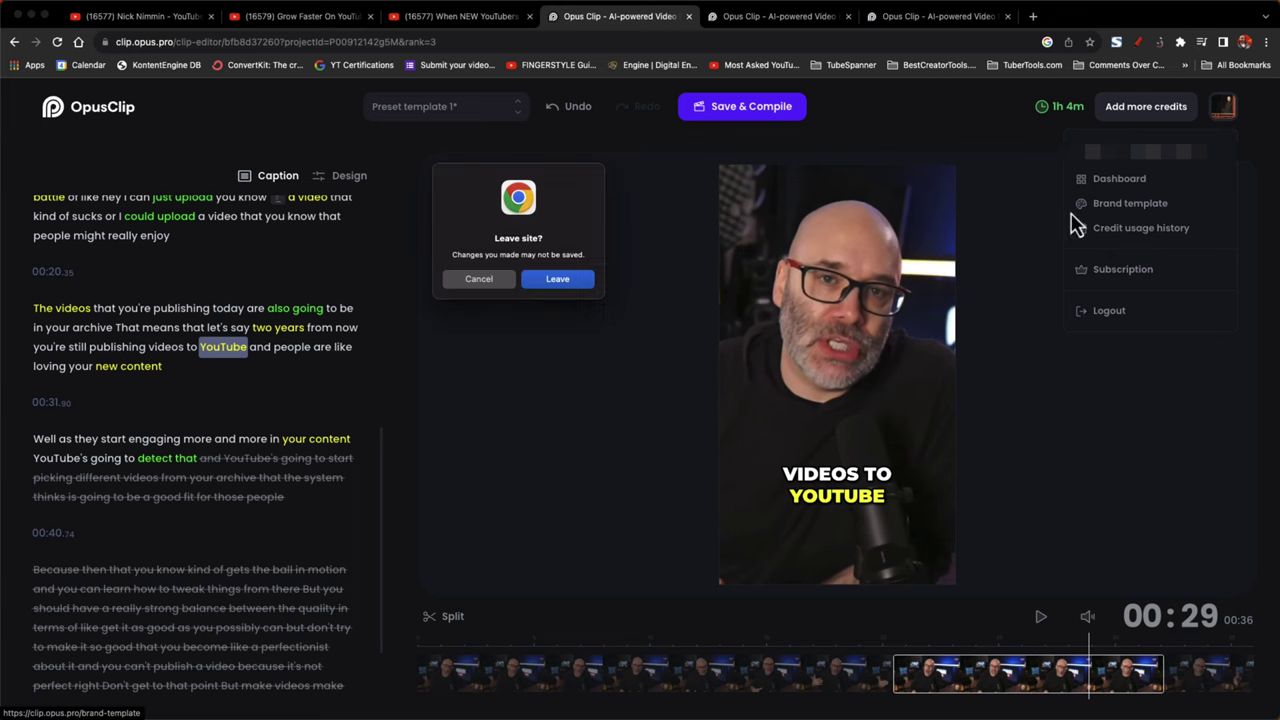
click(577, 283)
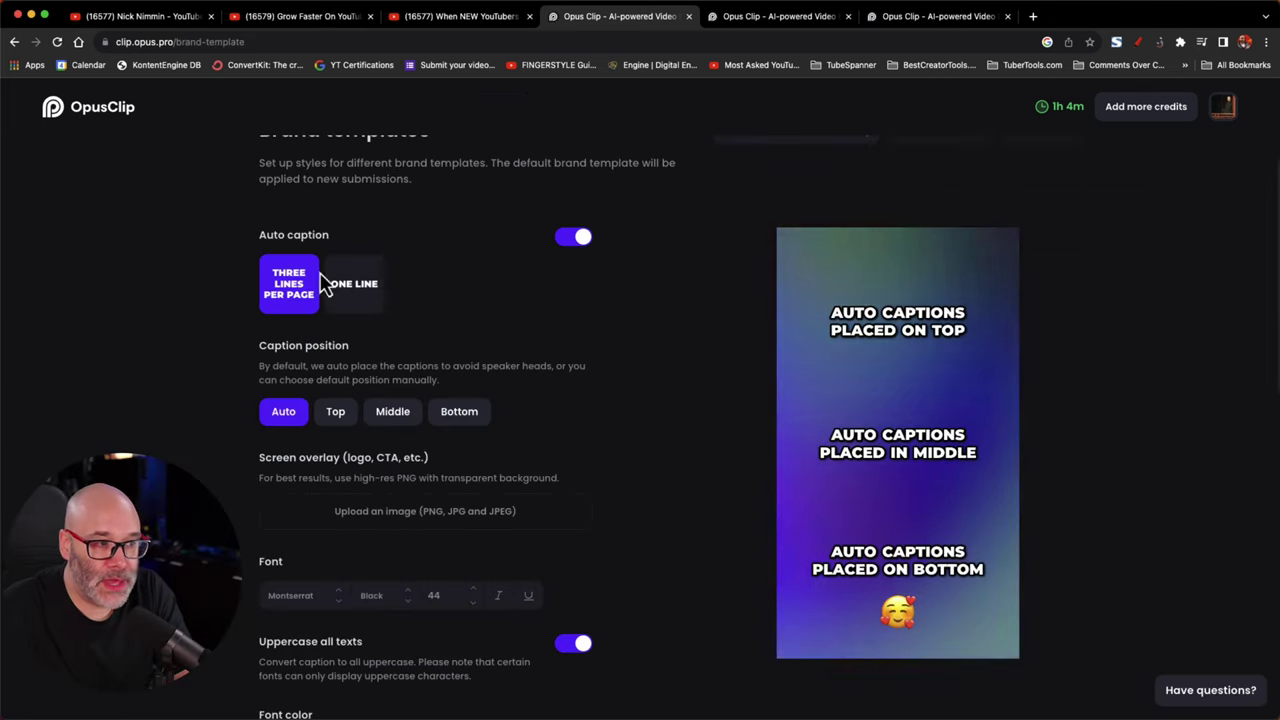
scroll(505, 314, down, 2)
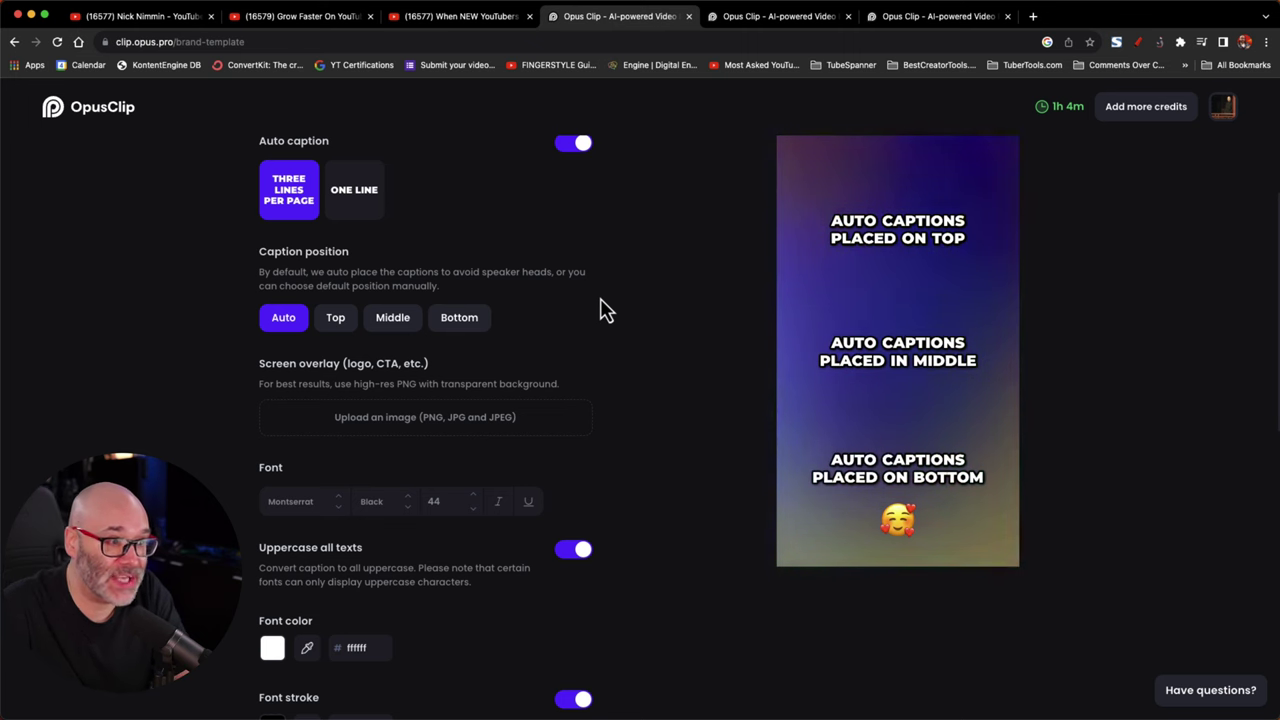
scroll(617, 318, down, 1)
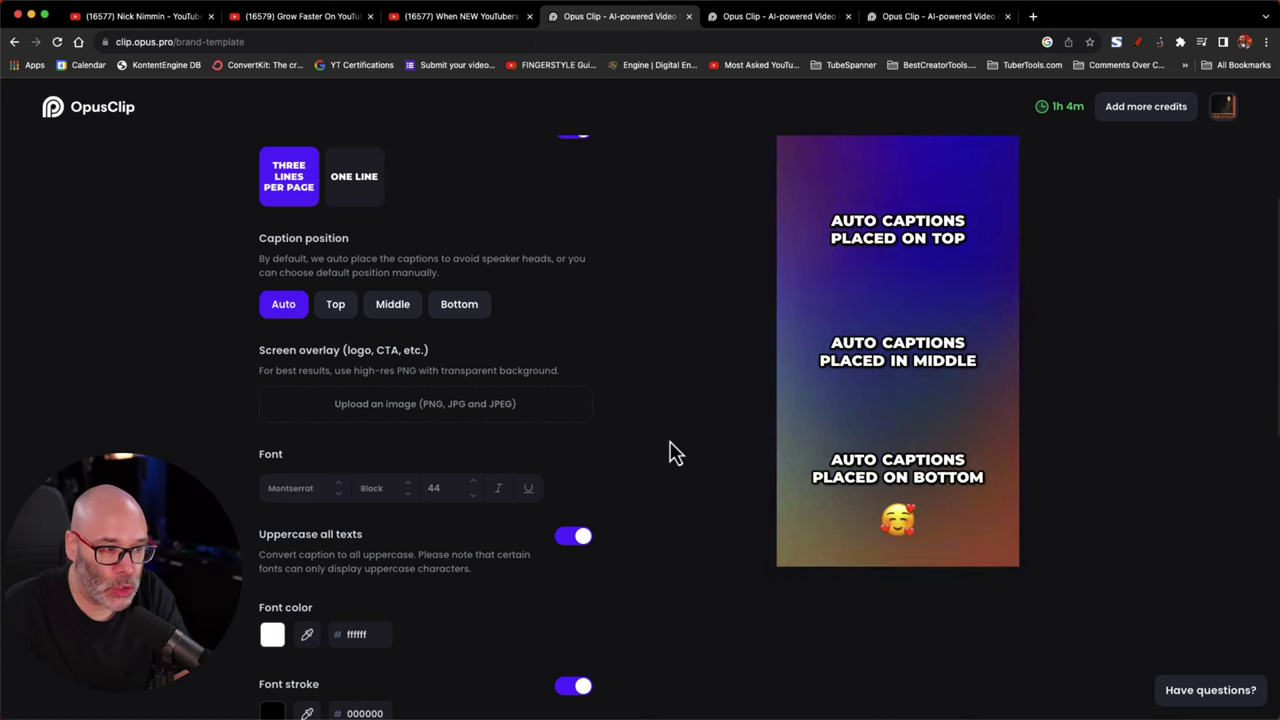
scroll(671, 451, down, 2)
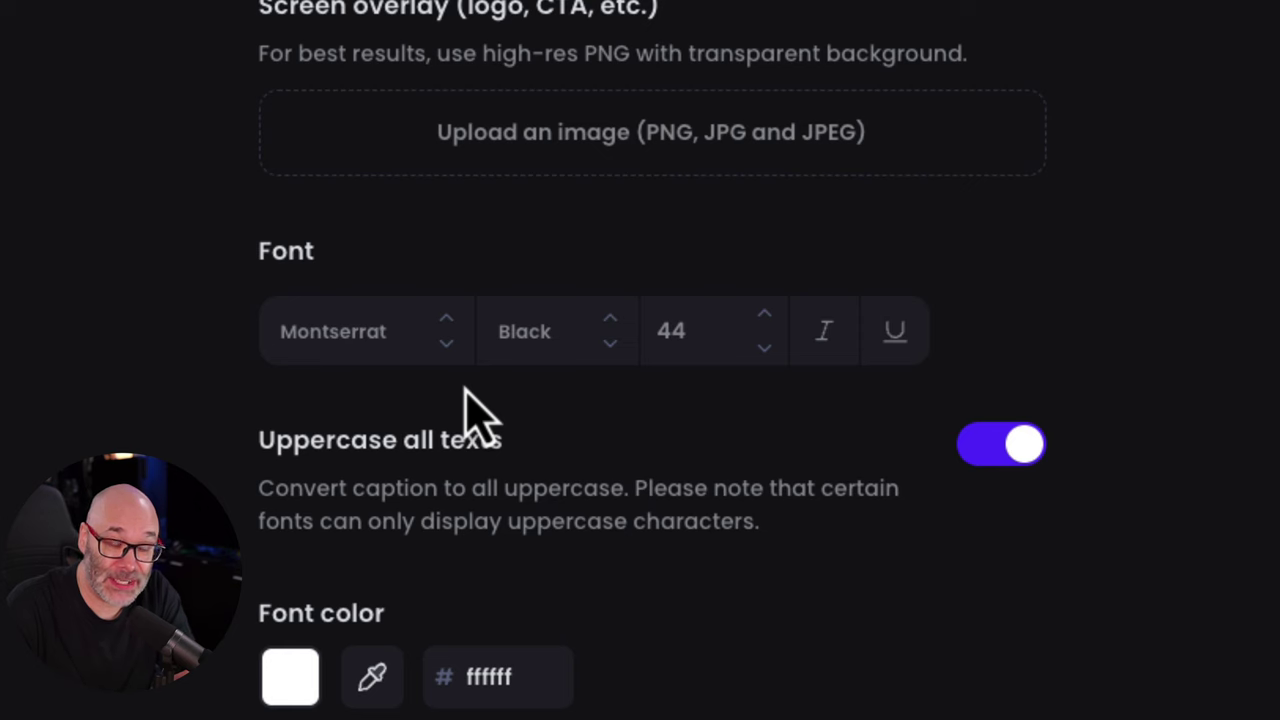
scroll(750, 430, down, 2)
scroll(737, 405, down, 1)
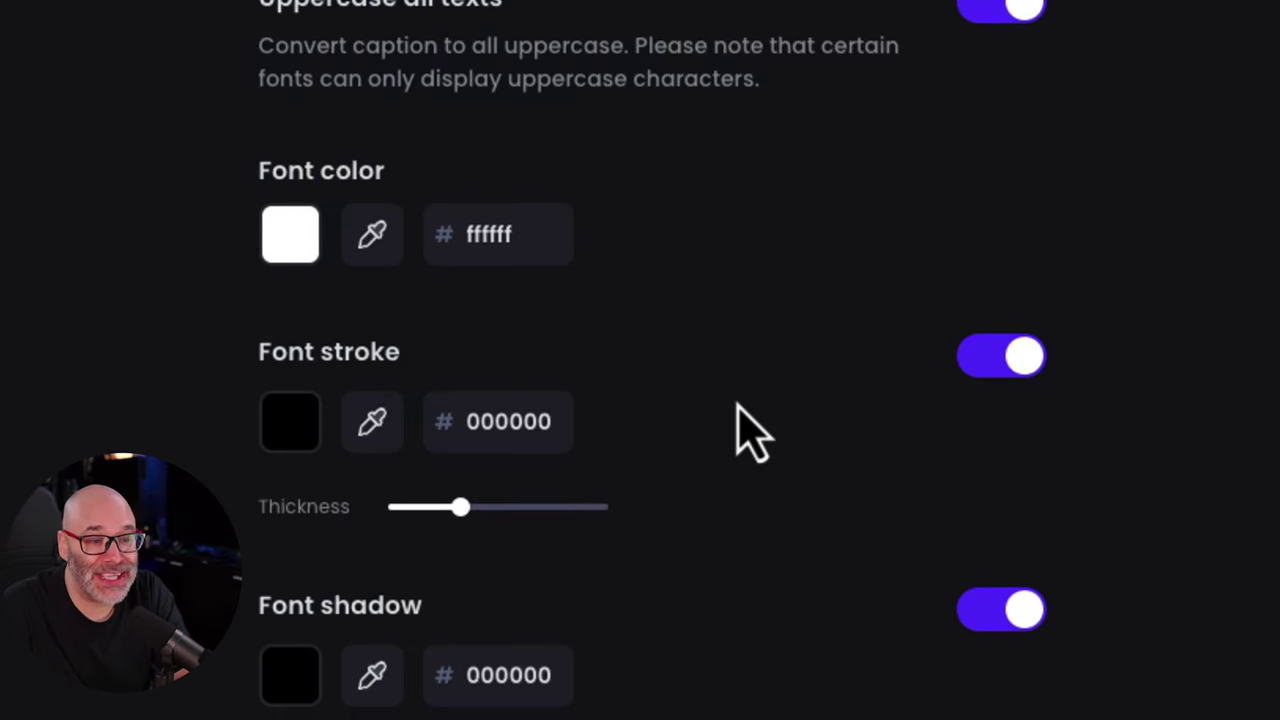
scroll(740, 402, down, 2)
scroll(749, 423, down, 4)
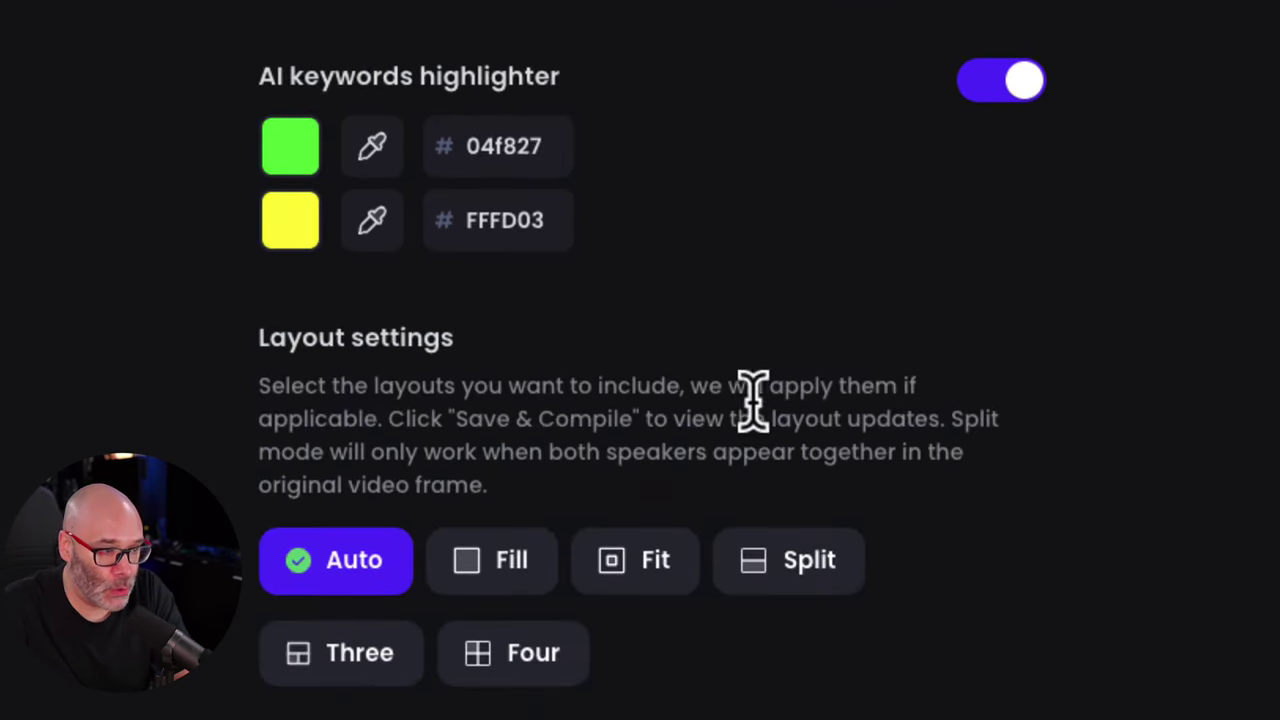
scroll(906, 514, up, 5)
scroll(910, 486, up, 1)
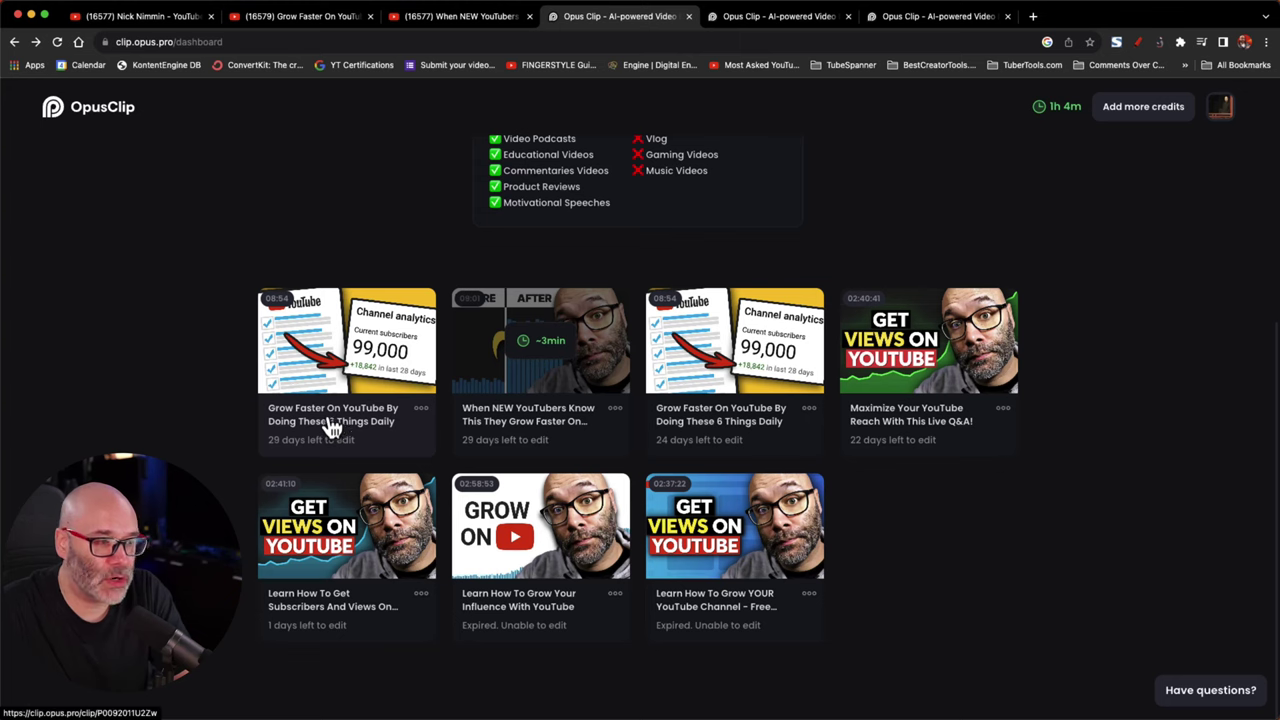
Step: Open the first project's generated clips and load clip #1 into the editor
click(332, 425)
scroll(997, 417, down, 15)
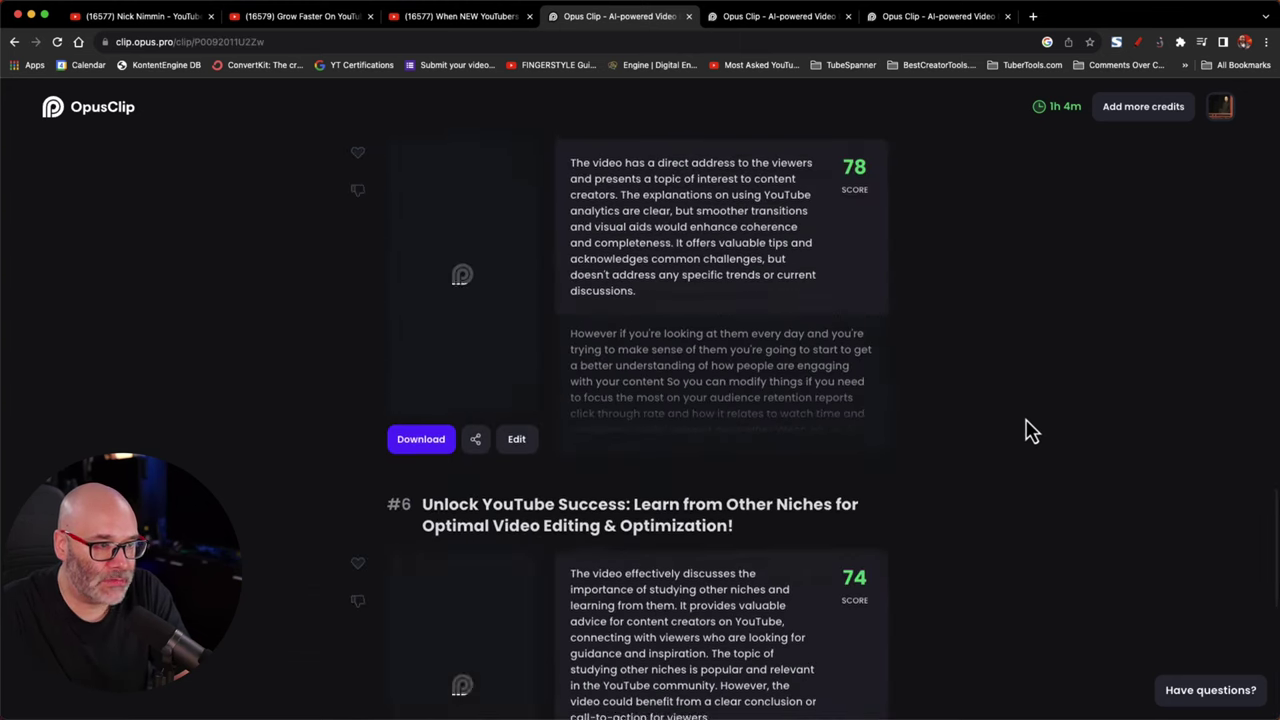
scroll(1020, 433, down, 6)
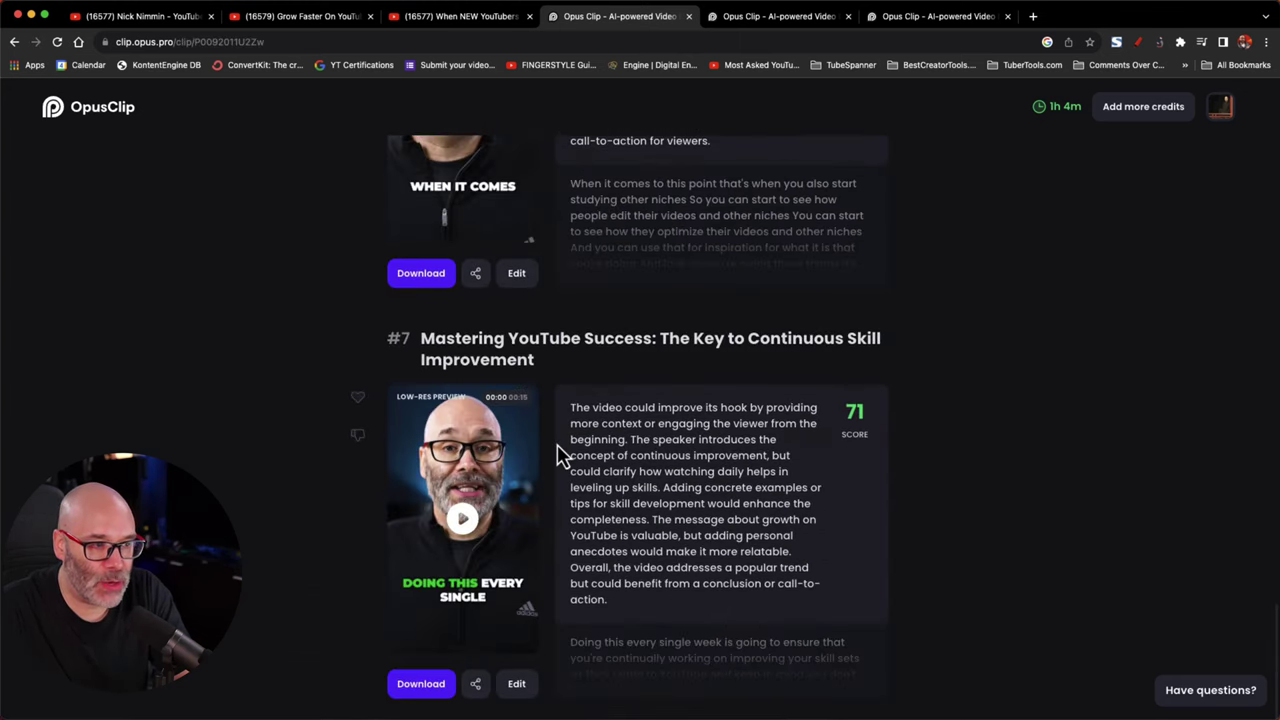
scroll(557, 449, up, 13)
scroll(565, 462, up, 18)
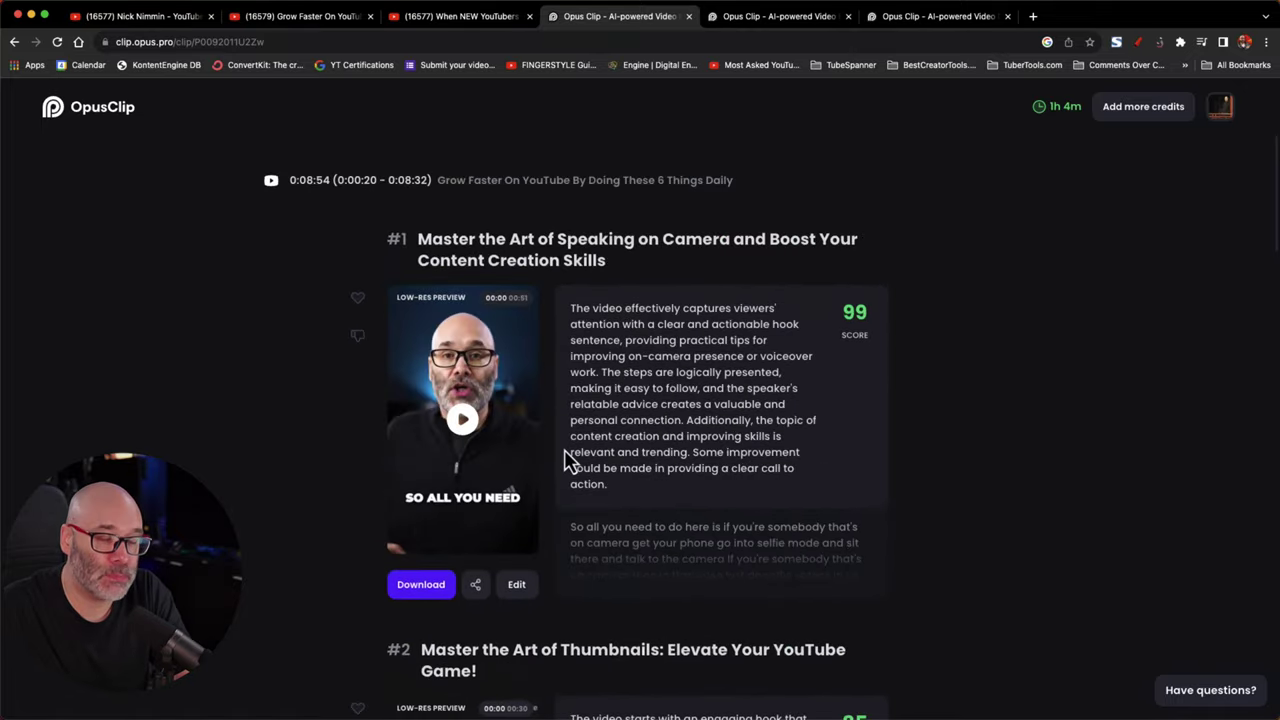
click(564, 449)
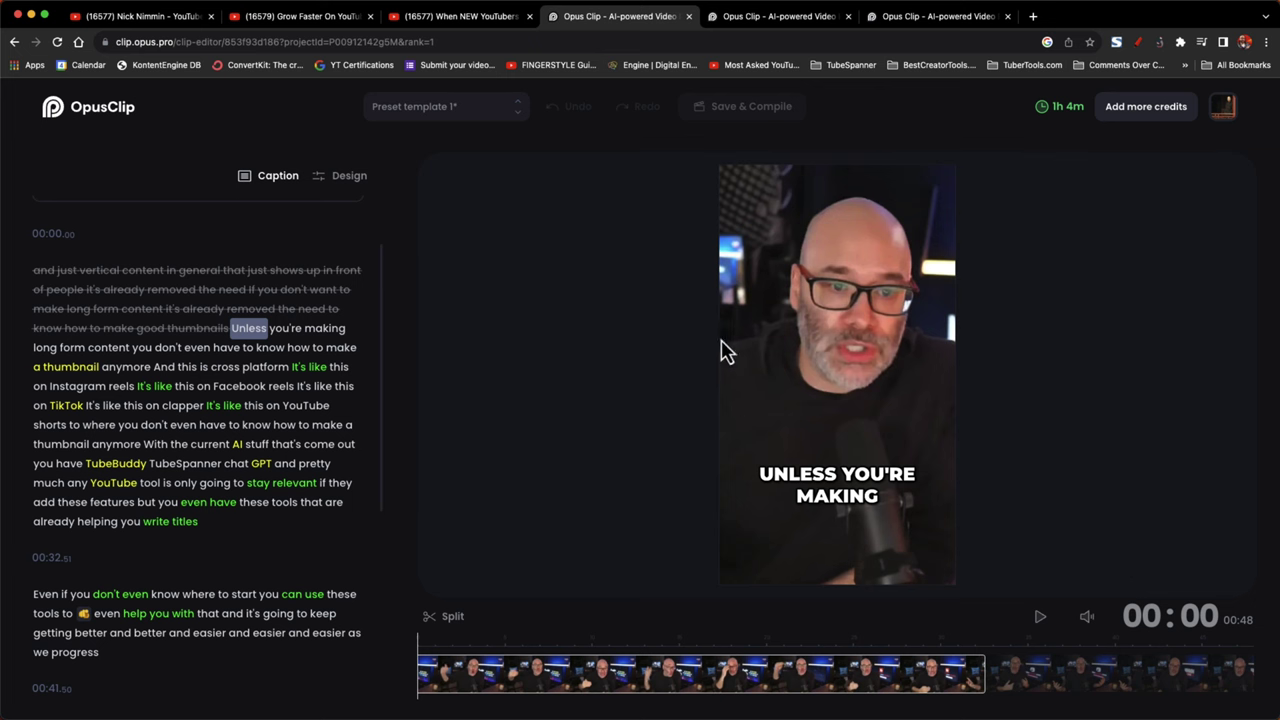
Step: Shift the footage left within the vertical crop so the speaker is centred
click(832, 338)
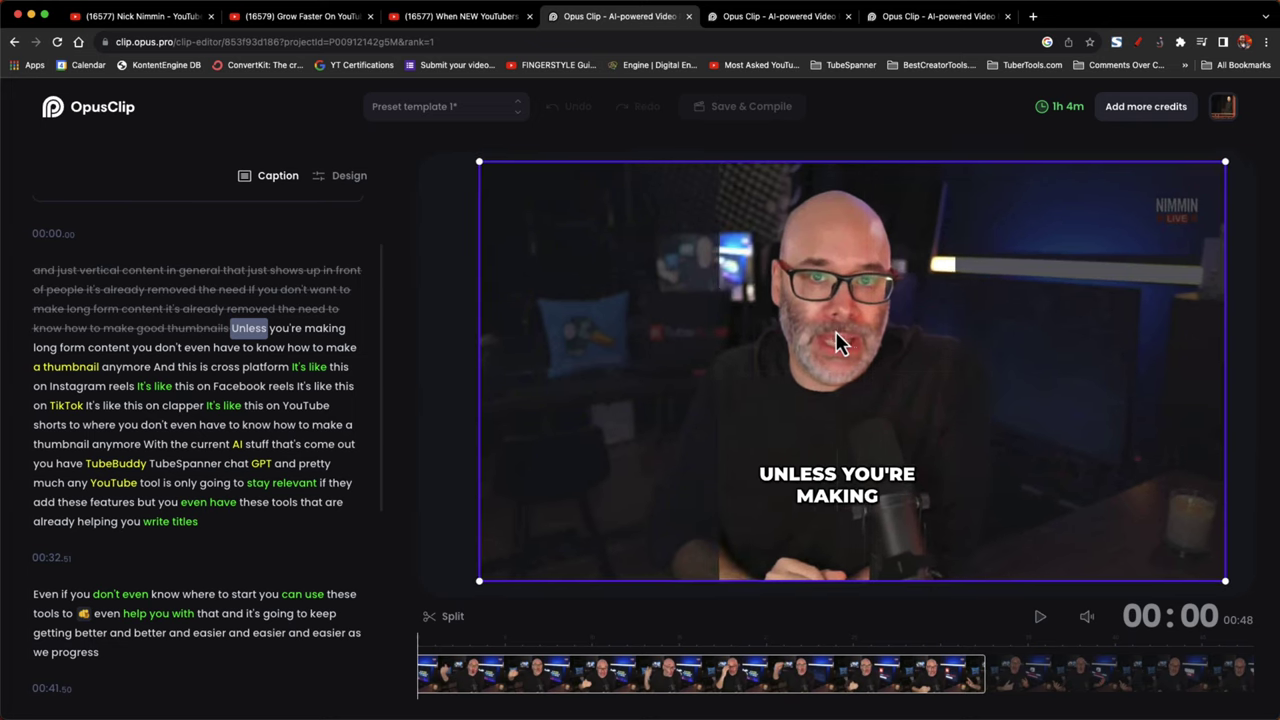
mouse_move(835, 333)
mouse_down()
mouse_move(861, 338)
mouse_move(836, 341)
mouse_up()
mouse_move(751, 443)
mouse_down()
mouse_move(757, 431)
mouse_move(732, 434)
mouse_up()
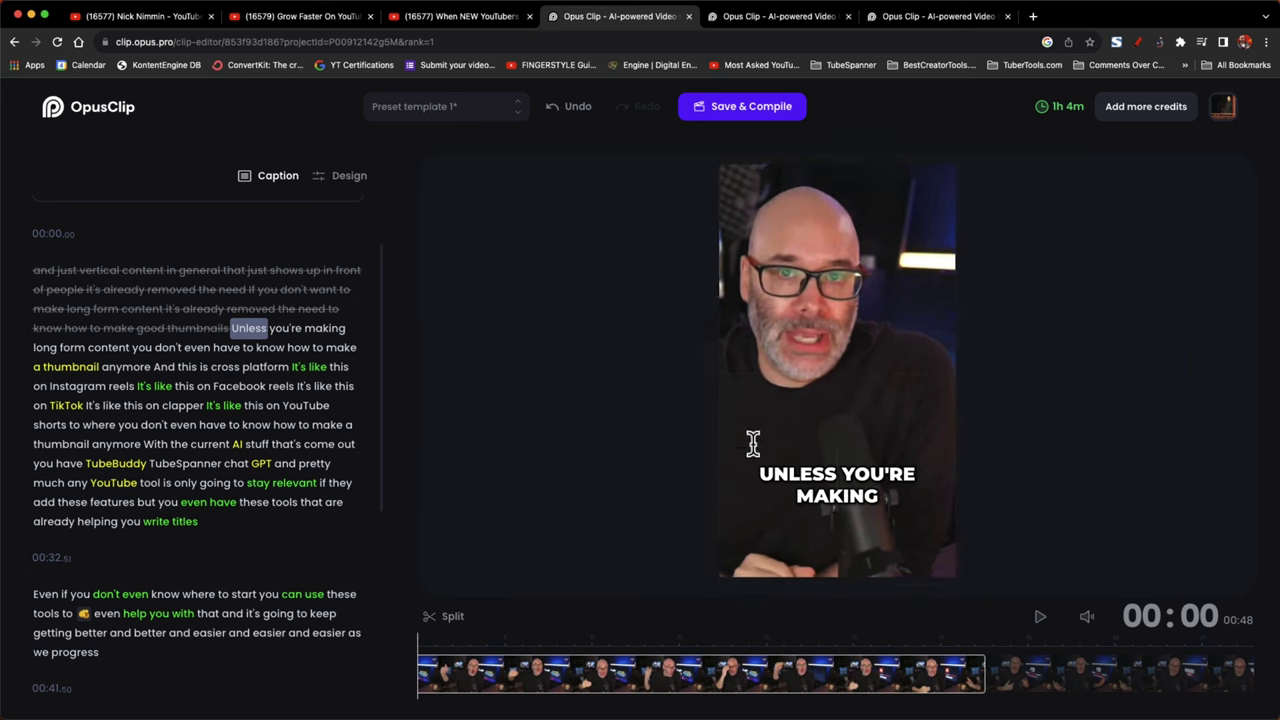
drag(795, 405, 816, 385)
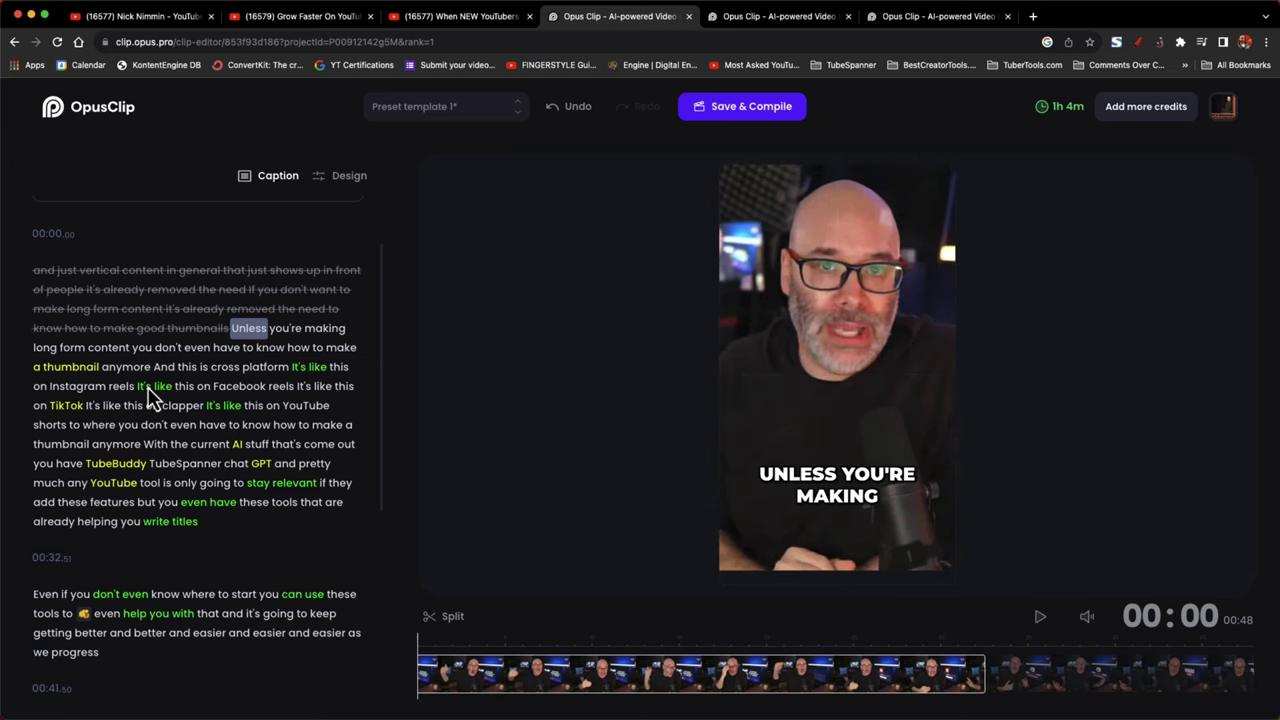
click(213, 425)
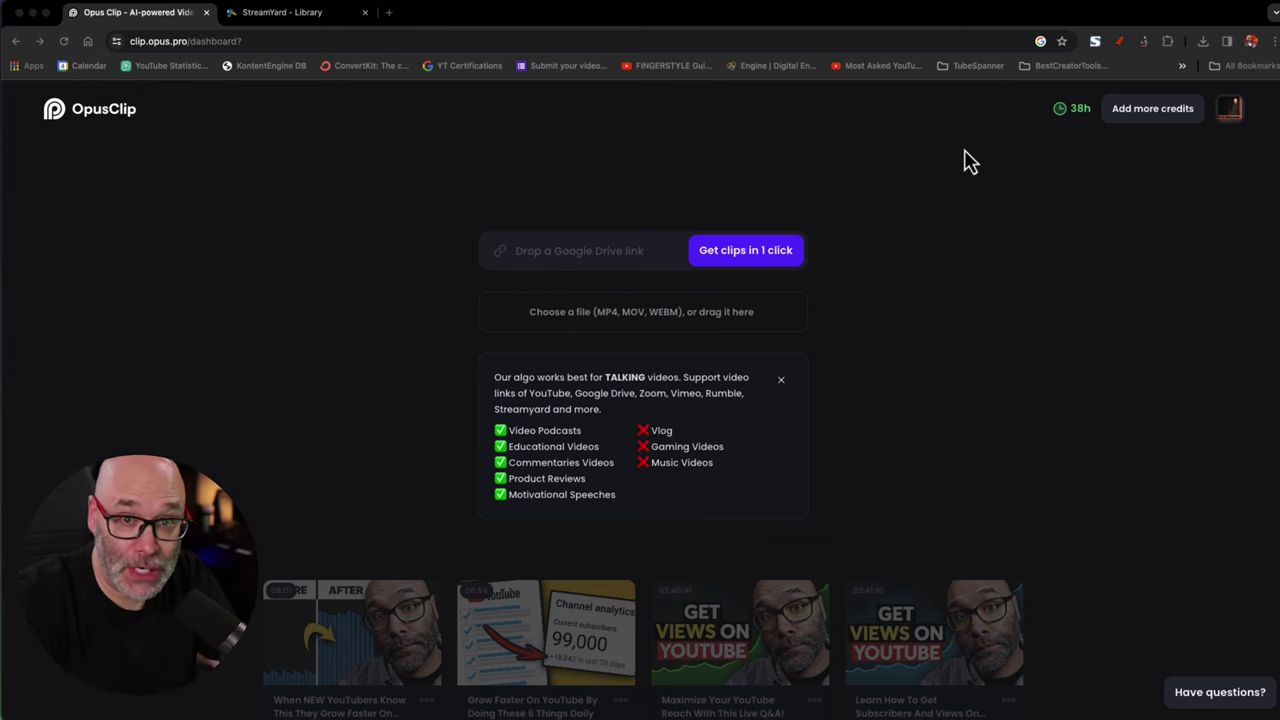
Step: Switch to the StreamYard – Library browser tab
click(295, 13)
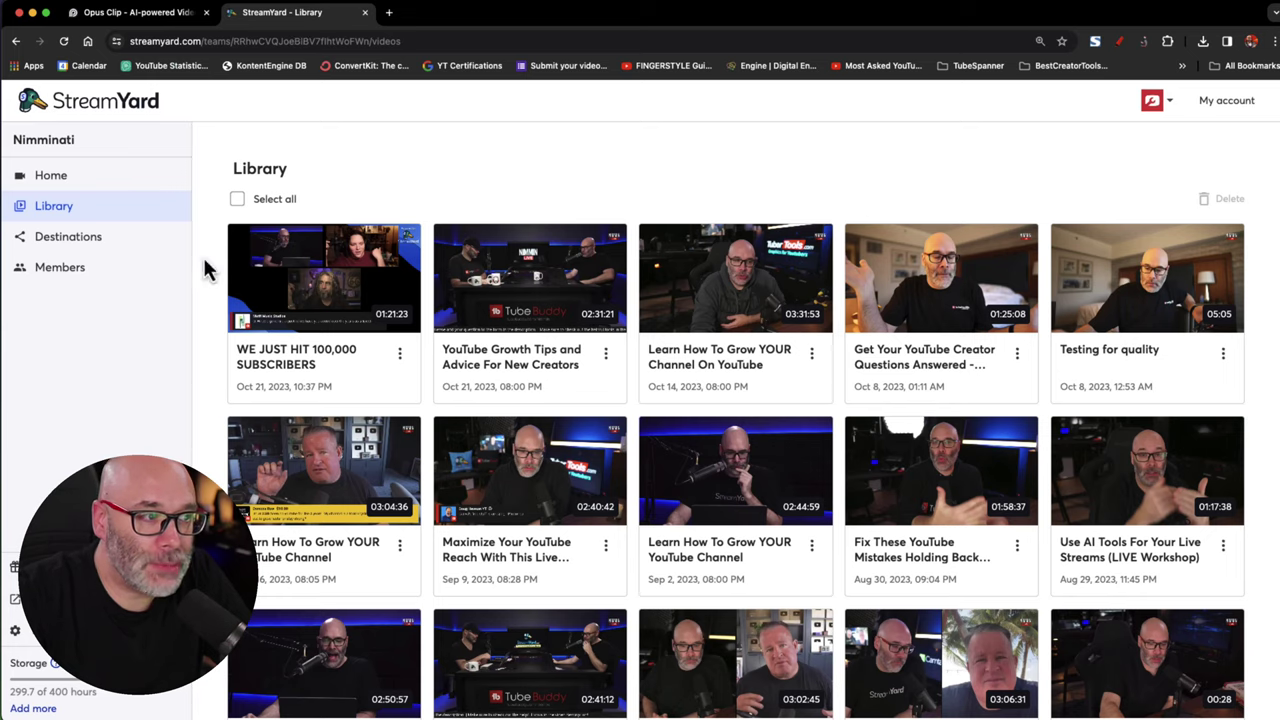